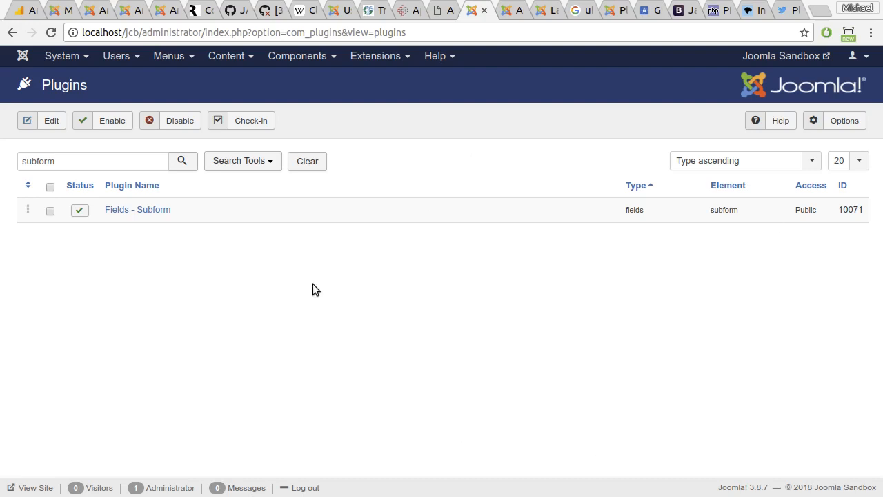
Review the settings of the Fields - Subform plugin, then close it without changes
{"action": "left_click", "coordinate": [143, 210]}
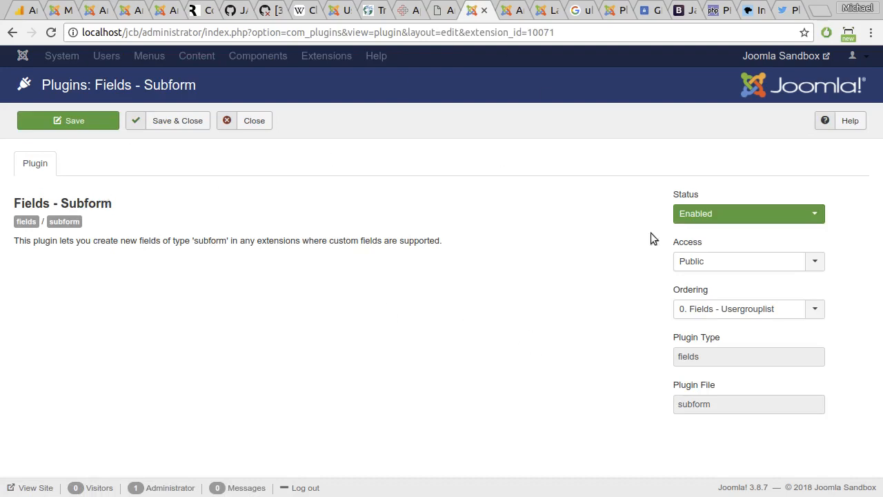
{"action": "left_click", "coordinate": [256, 120]}
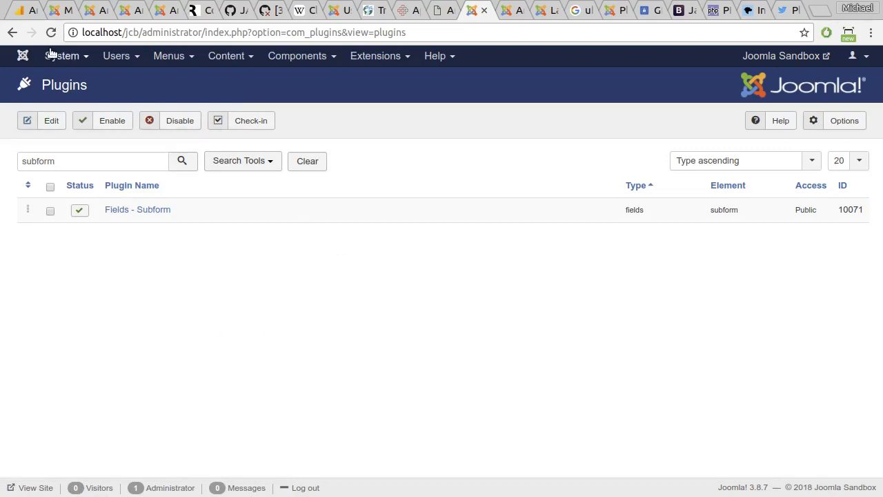
Look through the areas that support custom fields and open the Contacts component's list of contacts
{"action": "left_click", "coordinate": [123, 56]}
{"action": "mouse_move", "coordinate": [111, 55]}
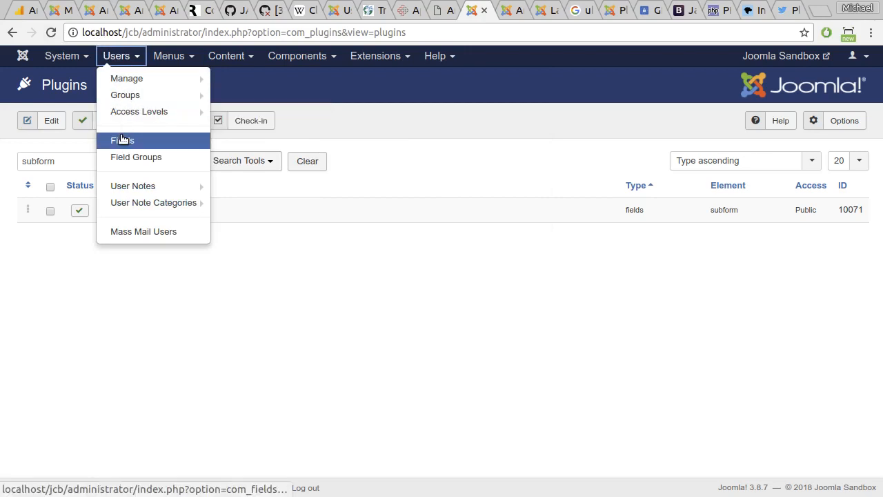
{"action": "mouse_move", "coordinate": [221, 59]}
{"action": "mouse_move", "coordinate": [235, 78]}
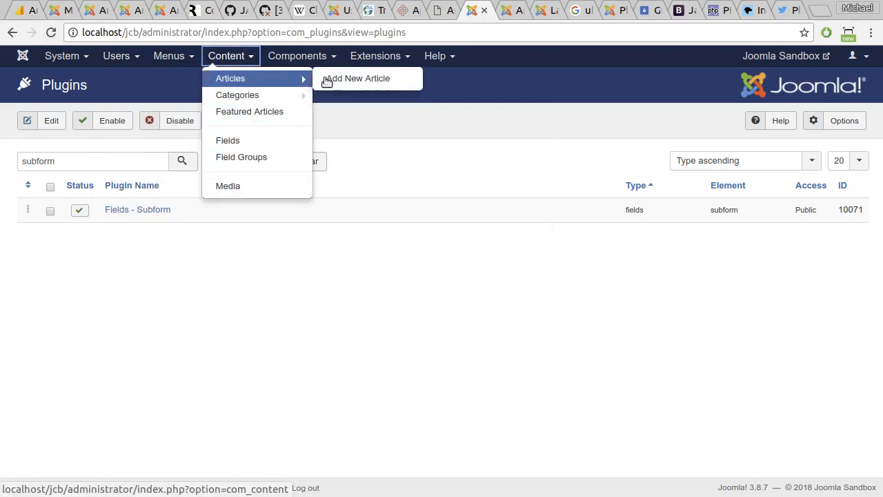
{"action": "mouse_move", "coordinate": [284, 59]}
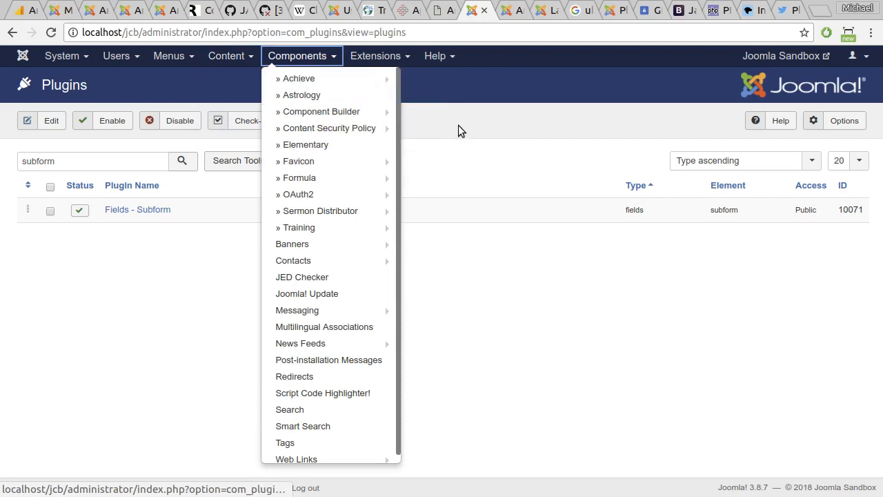
{"action": "mouse_move", "coordinate": [334, 264]}
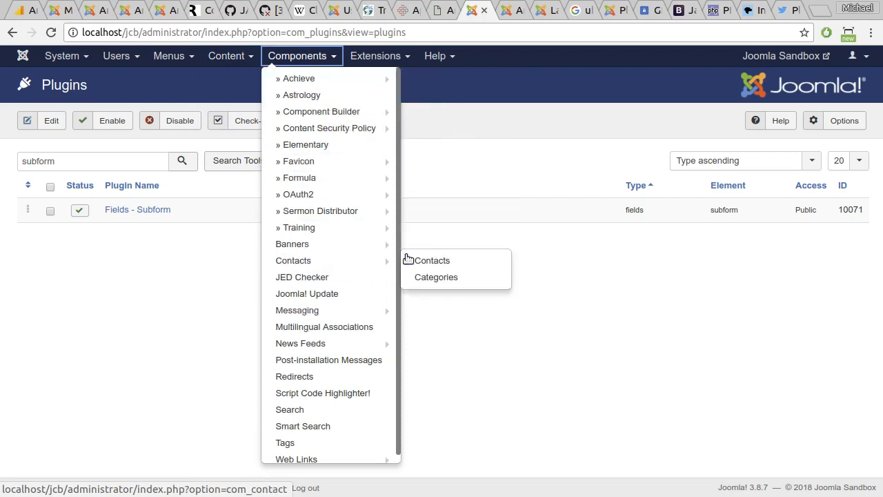
{"action": "left_click", "coordinate": [435, 260]}
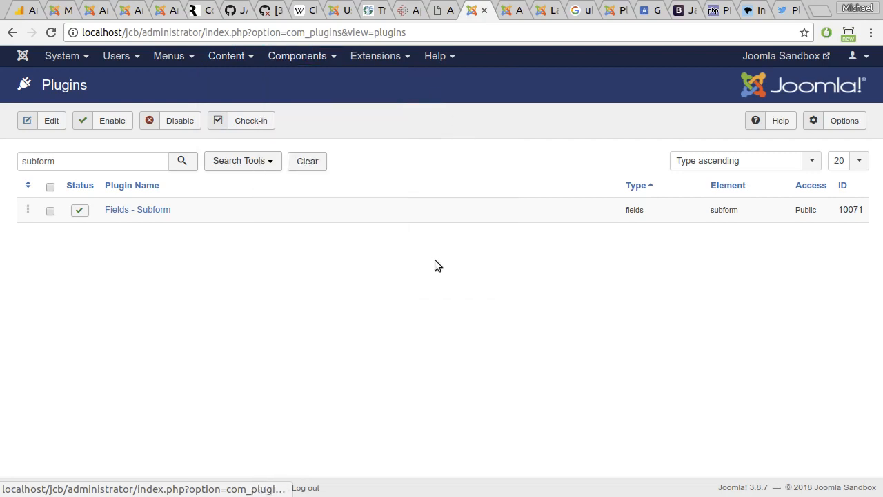
{"action": "left_click", "coordinate": [281, 59]}
{"action": "left_click", "coordinate": [291, 265]}
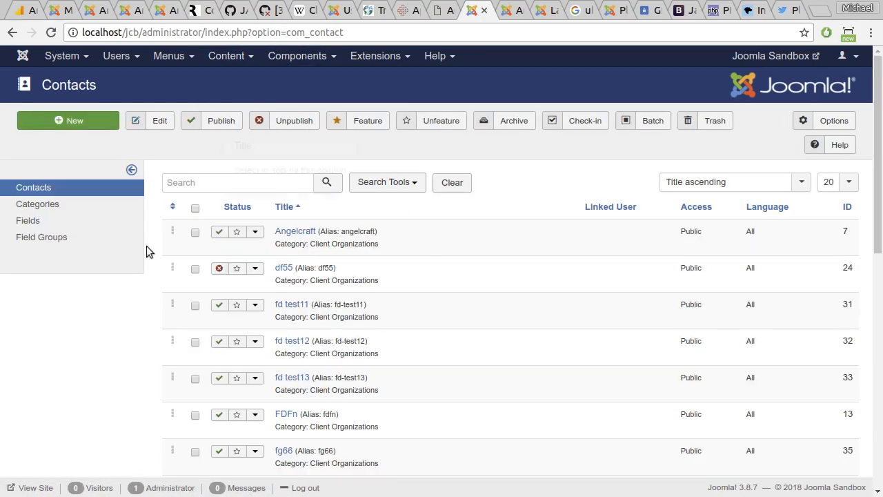
Open the Twitter Card field from the custom fields for articles
{"action": "left_click", "coordinate": [227, 58]}
{"action": "mouse_move", "coordinate": [251, 98]}
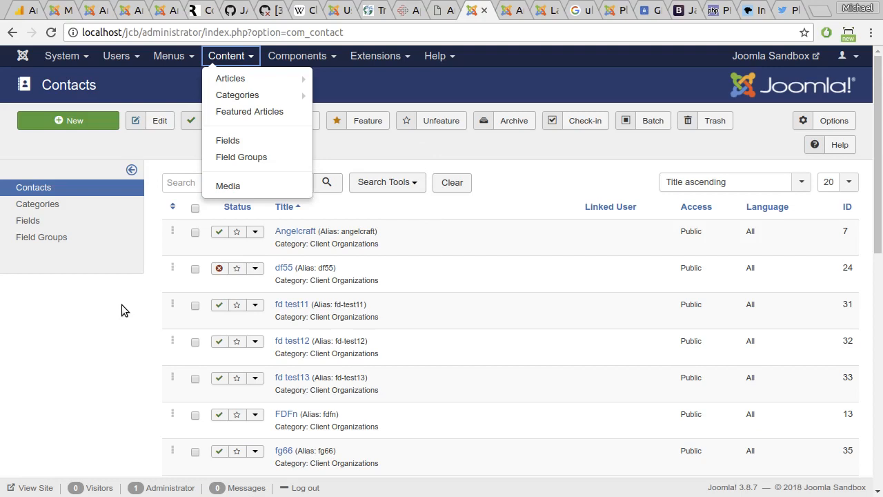
{"action": "left_click", "coordinate": [116, 326]}
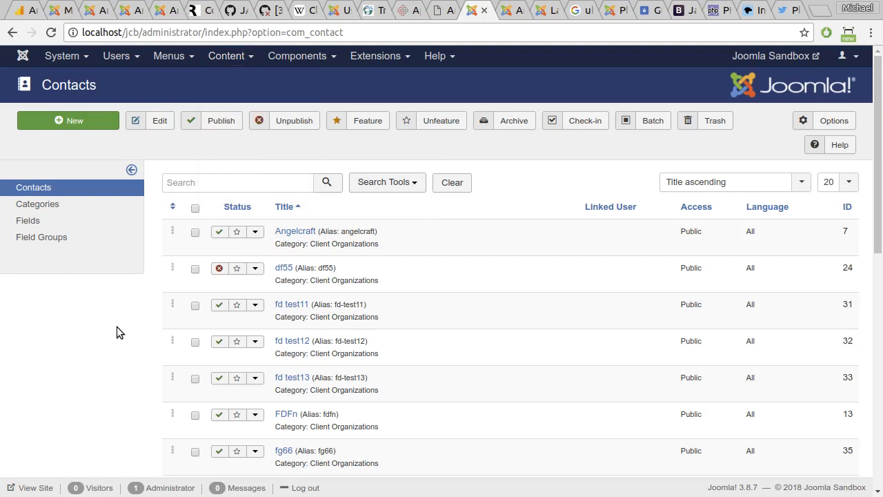
{"action": "left_click", "coordinate": [228, 55]}
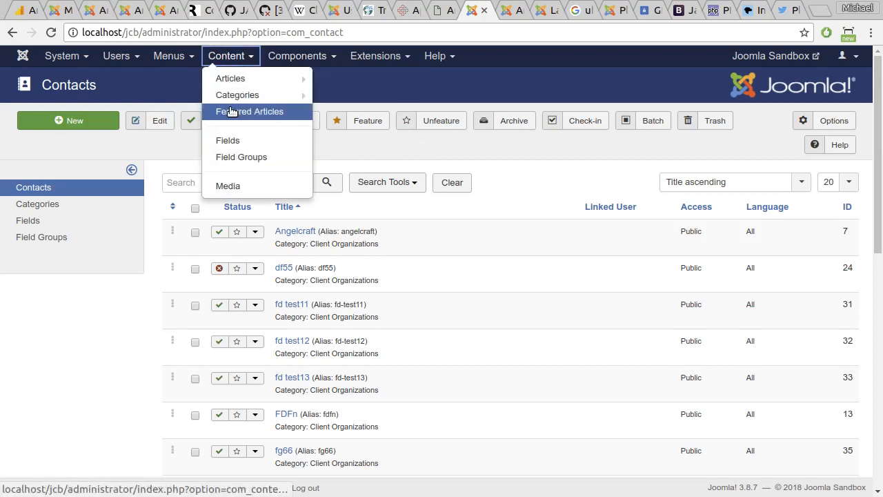
{"action": "left_click", "coordinate": [228, 140]}
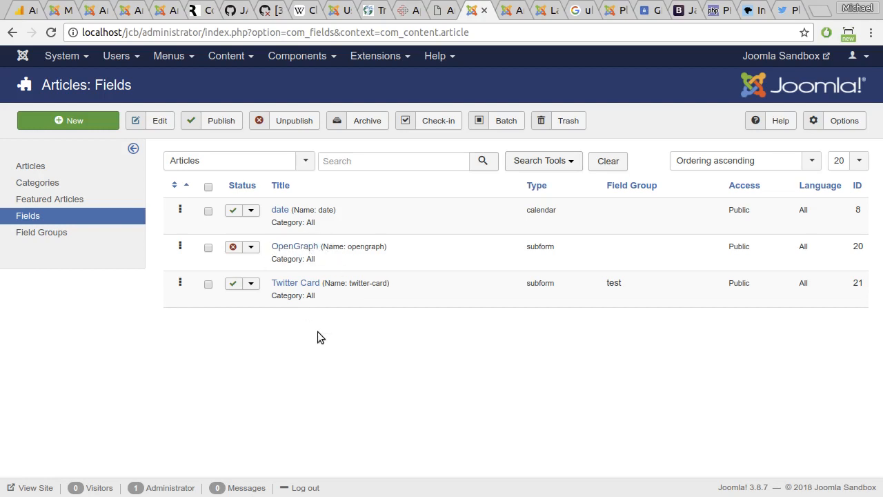
{"action": "left_click", "coordinate": [292, 289]}
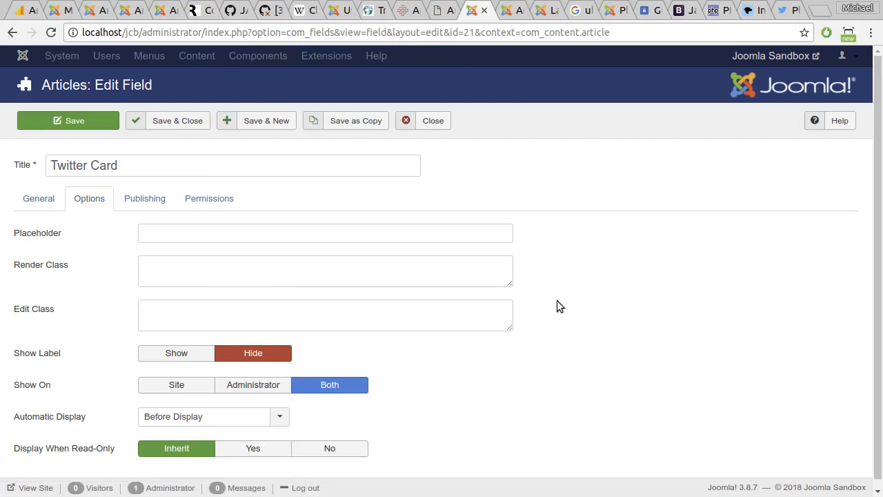
Review the Twitter Card field's general settings, including its title, type, name and label
{"action": "left_click", "coordinate": [47, 199]}
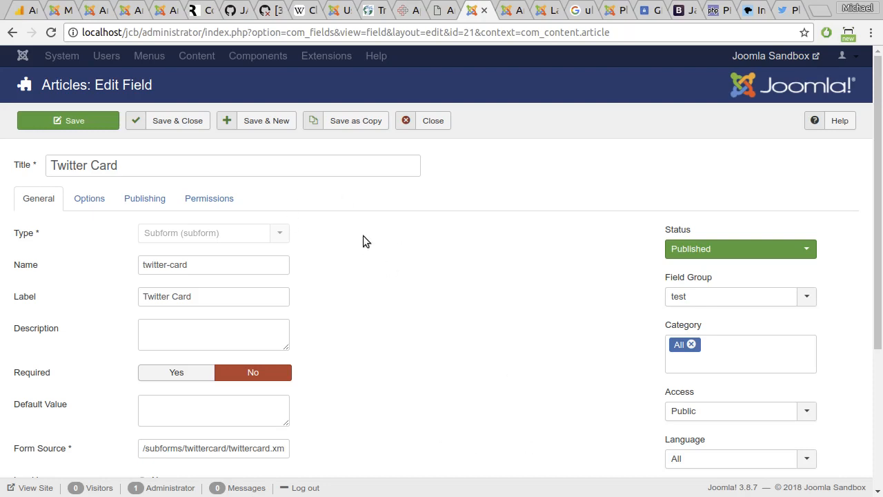
{"action": "scroll", "coordinate": [363, 235], "scroll_direction": "down", "scroll_amount": 3}
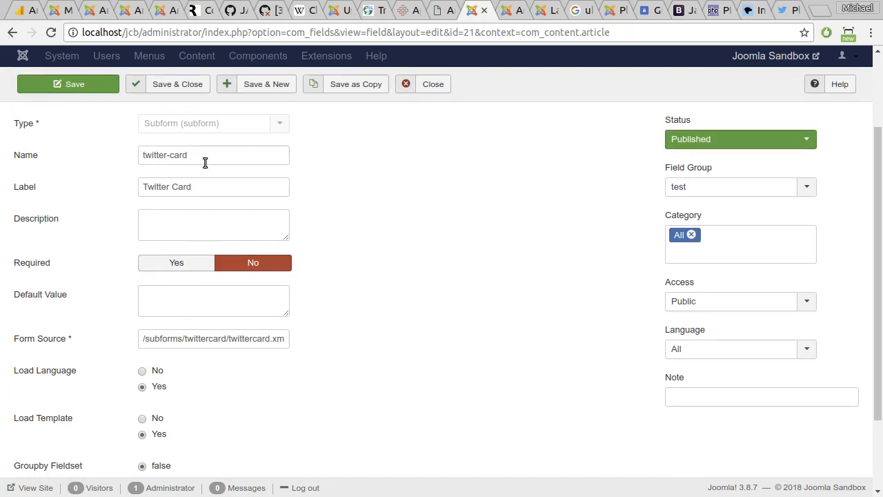
{"action": "scroll", "coordinate": [255, 207], "scroll_direction": "up", "scroll_amount": 3}
{"action": "triple_click", "coordinate": [143, 165]}
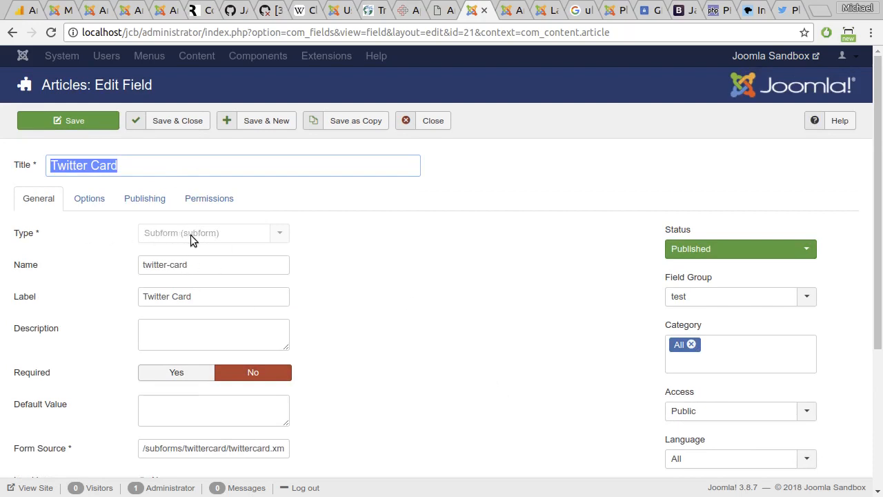
{"action": "scroll", "coordinate": [407, 300], "scroll_direction": "down", "scroll_amount": 2}
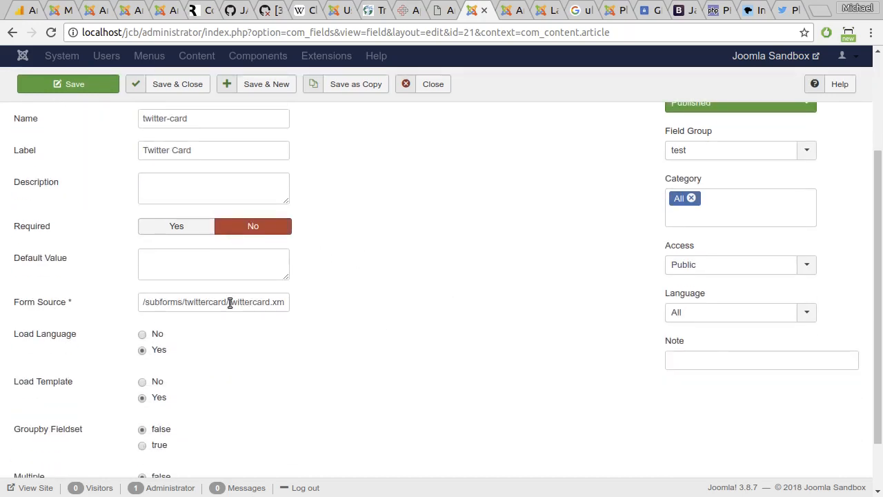
Examine the folder and file name parts of the Twitter Card field's Form Source path
{"action": "double_click", "coordinate": [171, 302]}
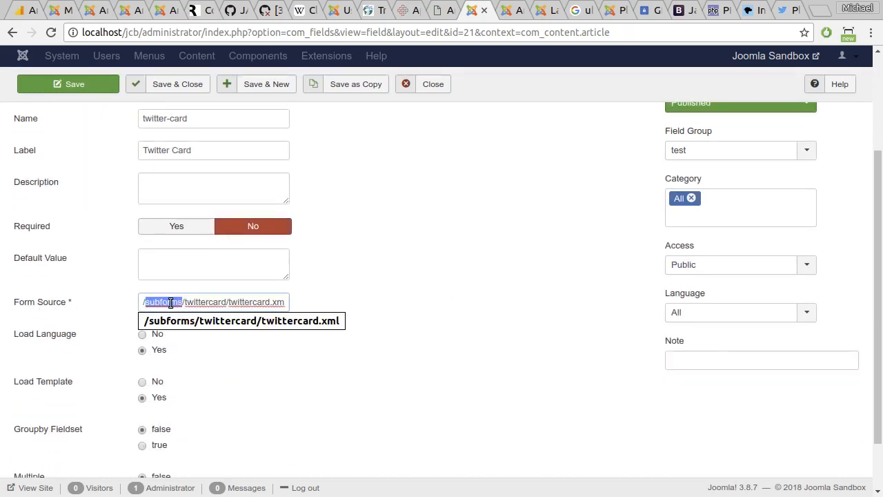
{"action": "left_click", "coordinate": [170, 303]}
{"action": "left_click", "coordinate": [171, 302]}
{"action": "double_click", "coordinate": [154, 302]}
{"action": "left_click", "coordinate": [279, 308]}
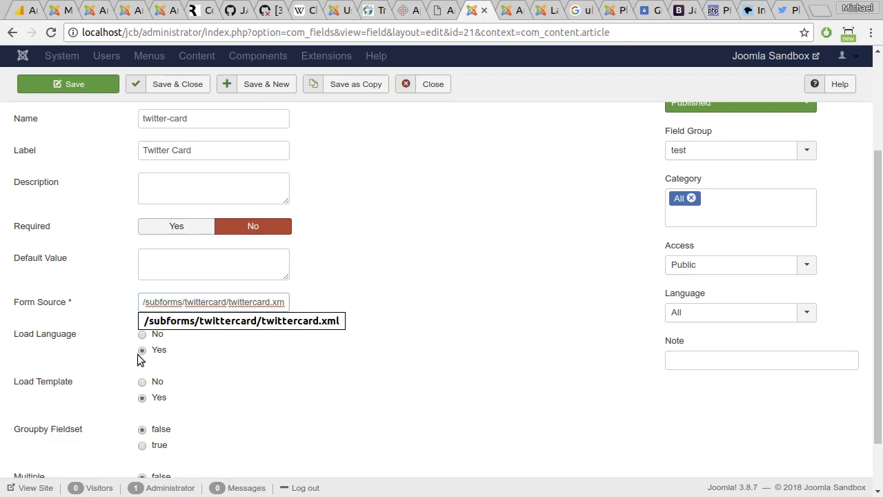
{"action": "double_click", "coordinate": [158, 304]}
{"action": "left_click", "coordinate": [272, 308]}
{"action": "double_click", "coordinate": [197, 304]}
{"action": "double_click", "coordinate": [212, 302]}
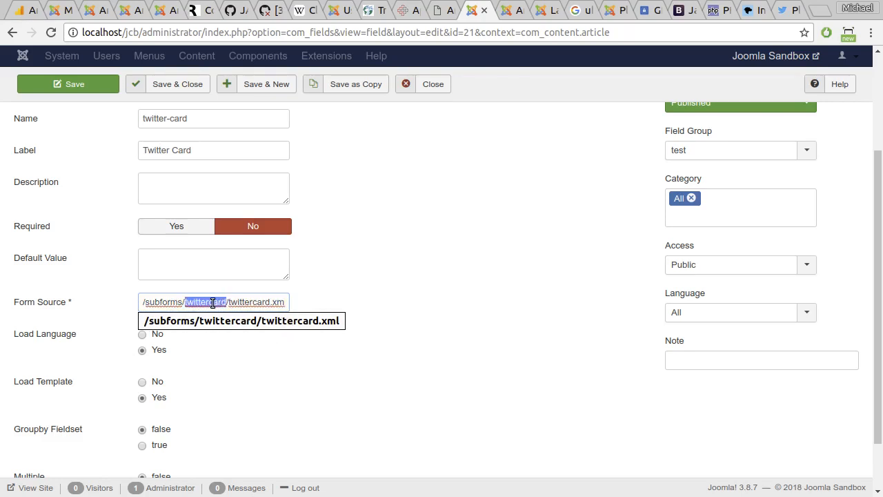
{"action": "triple_click", "coordinate": [251, 300]}
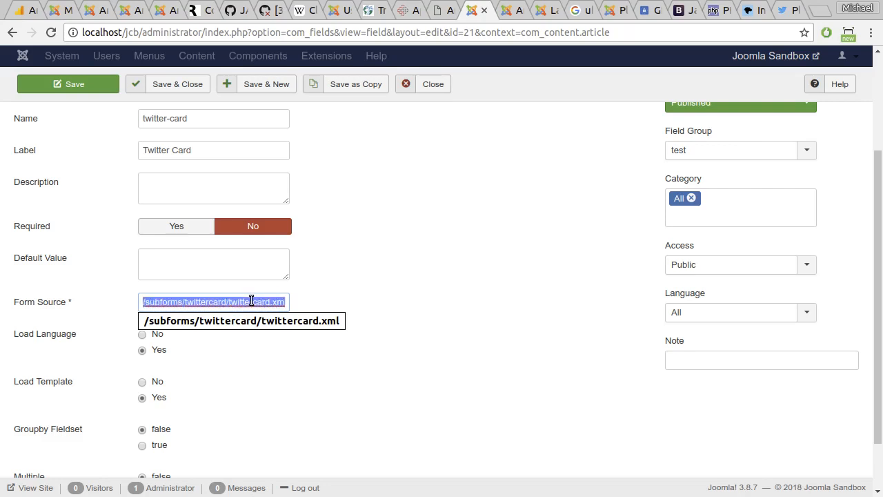
{"action": "left_click", "coordinate": [252, 301]}
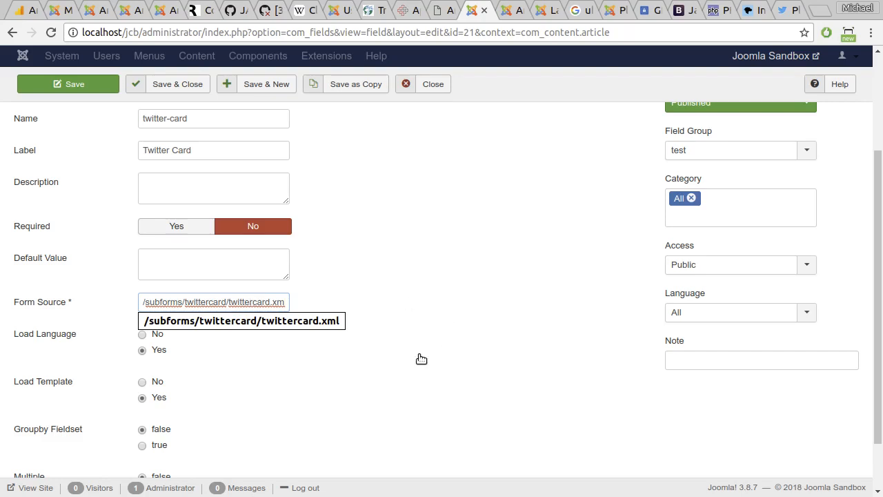
{"action": "left_click", "coordinate": [421, 359]}
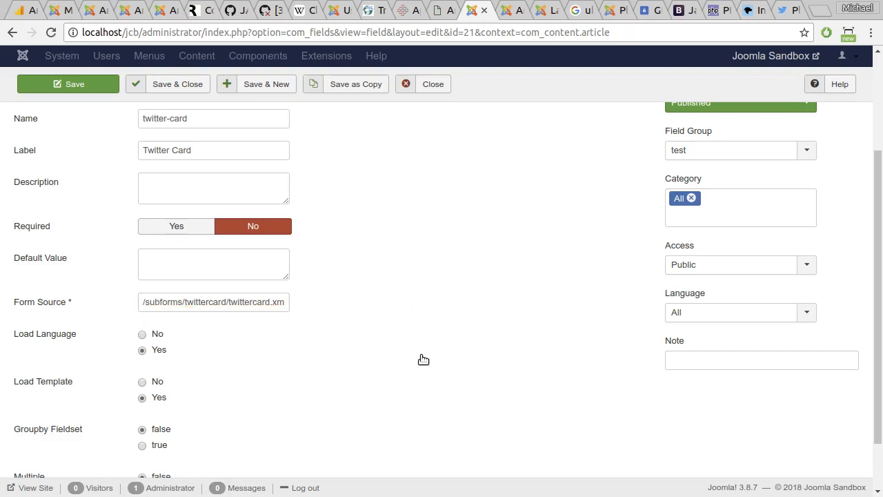
Examine the remaining subform settings and the twittercard/twittercard.xml portion of the Form Source path
{"action": "scroll", "coordinate": [267, 365], "scroll_direction": "down", "scroll_amount": 2}
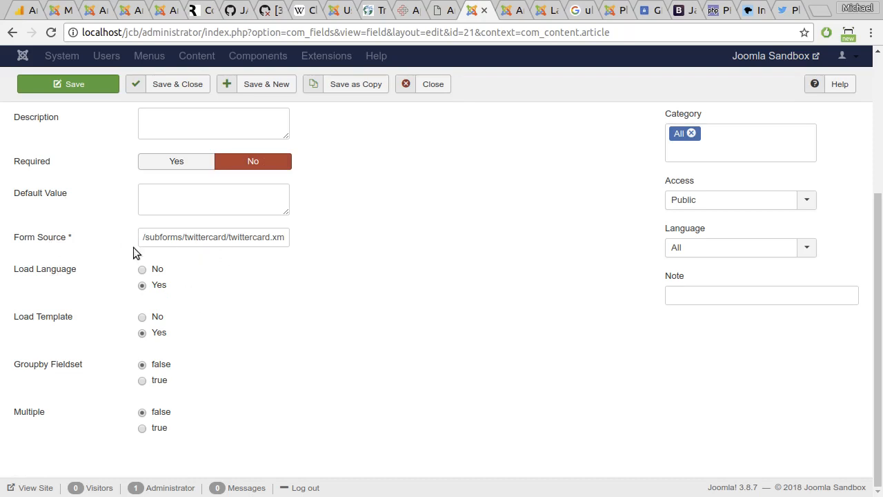
{"action": "left_click", "coordinate": [227, 237]}
{"action": "left_click_drag", "start_coordinate": [227, 236], "coordinate": [307, 242]}
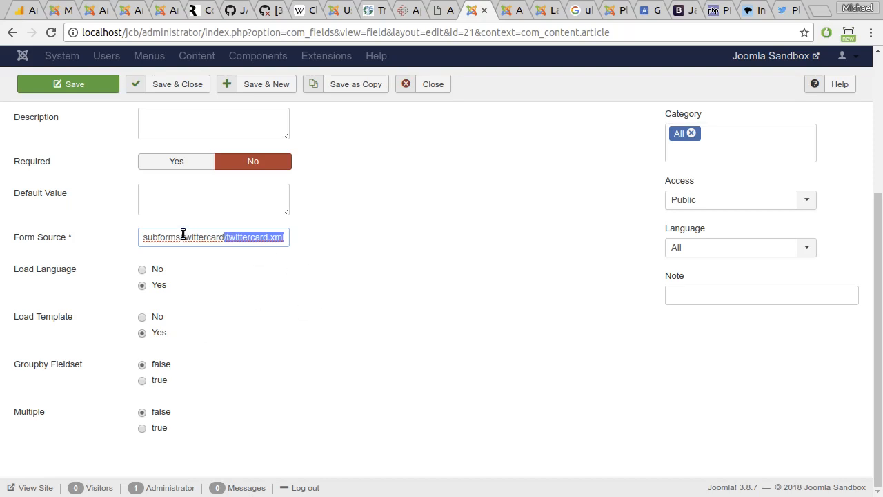
{"action": "left_click_drag", "start_coordinate": [183, 237], "coordinate": [360, 247]}
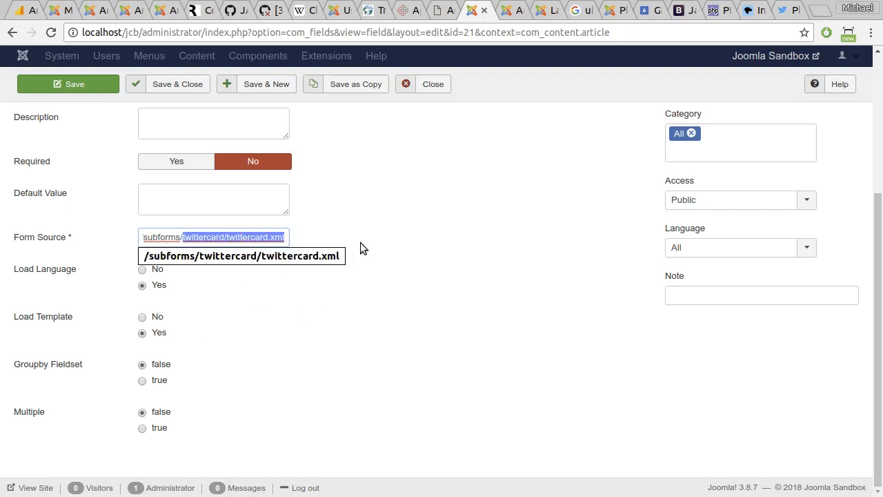
{"action": "left_click", "coordinate": [430, 246]}
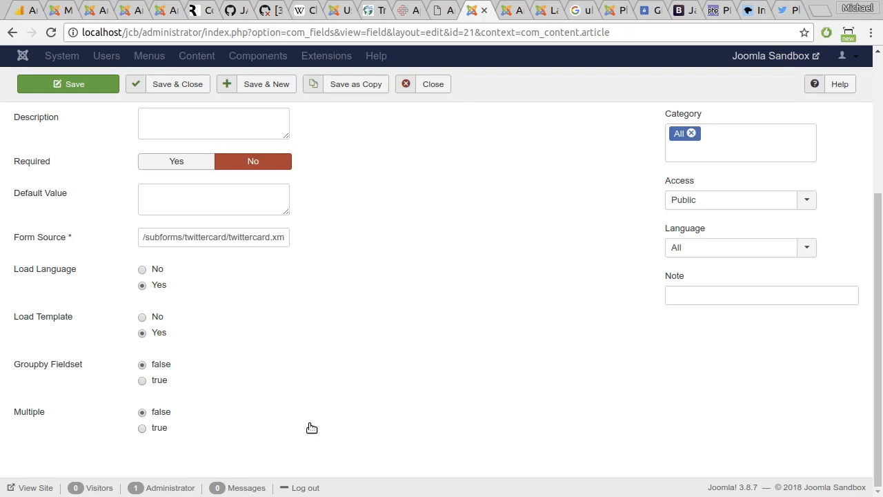
Check the Twitter Card field's label and display options, and go over its general settings again
{"action": "scroll", "coordinate": [390, 382], "scroll_direction": "up", "scroll_amount": 3}
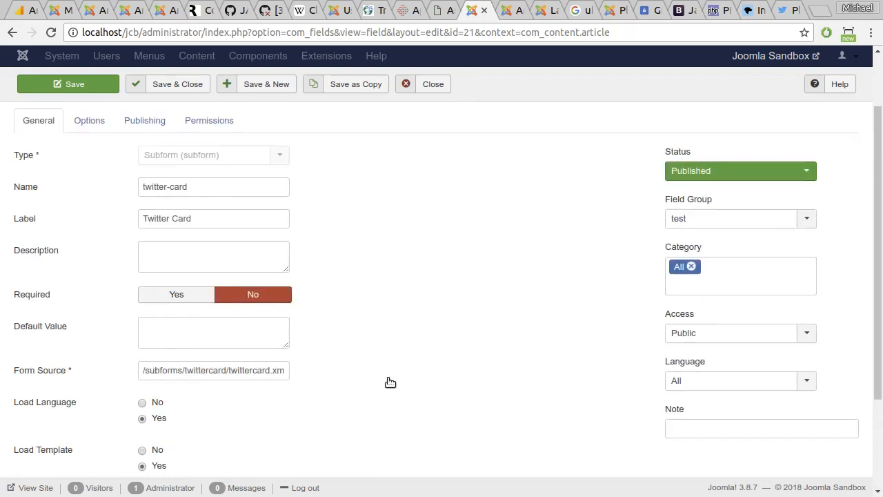
{"action": "left_click", "coordinate": [90, 197]}
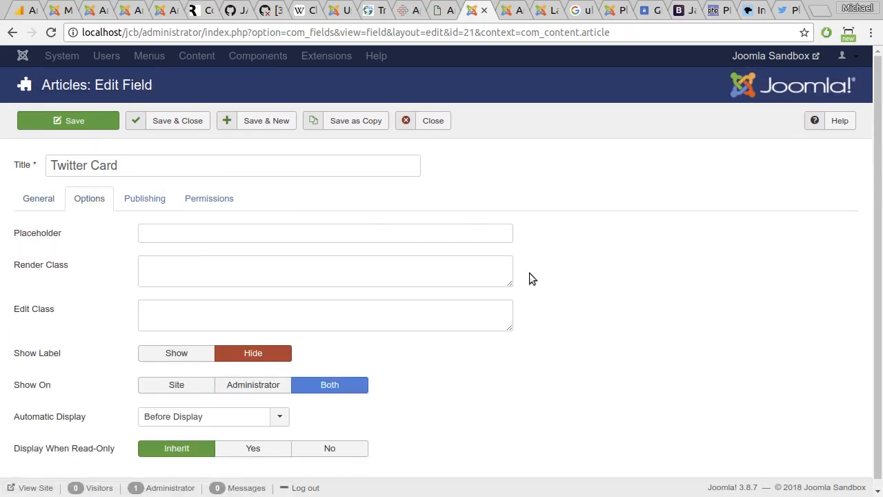
{"action": "scroll", "coordinate": [663, 285], "scroll_direction": "down", "scroll_amount": 1}
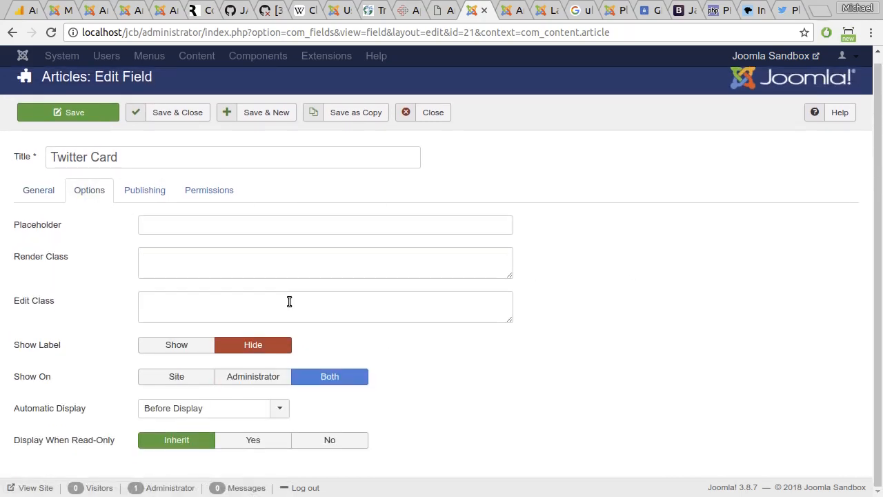
{"action": "left_click", "coordinate": [43, 186]}
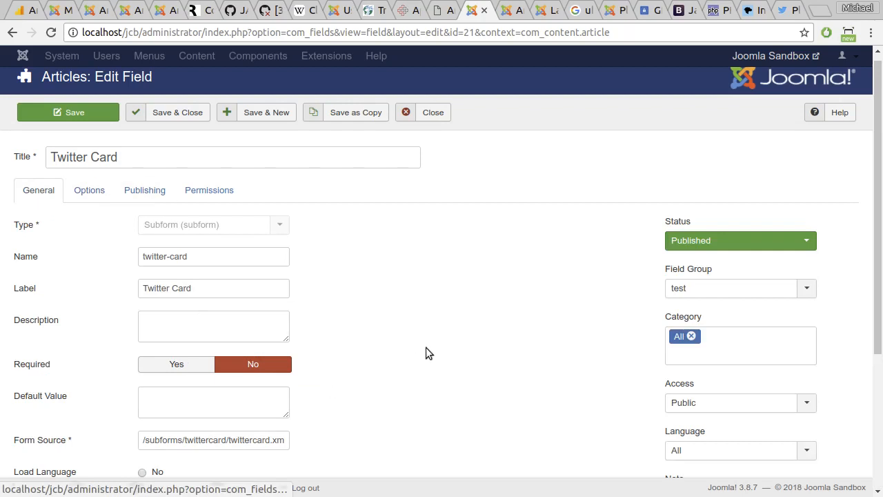
{"action": "scroll", "coordinate": [410, 341], "scroll_direction": "down", "scroll_amount": 4}
{"action": "scroll", "coordinate": [411, 339], "scroll_direction": "up", "scroll_amount": 4}
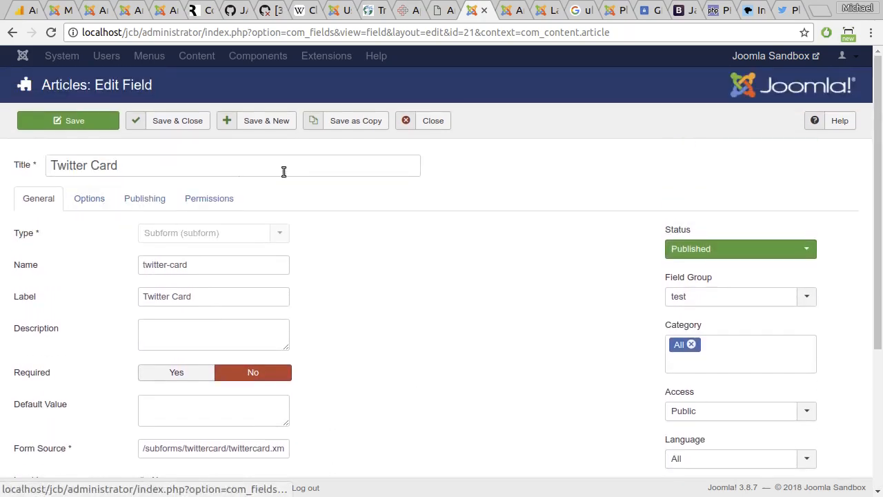
Close the Twitter Card field without saving and open the LazyLoad Demo article for editing
{"action": "left_click", "coordinate": [436, 121]}
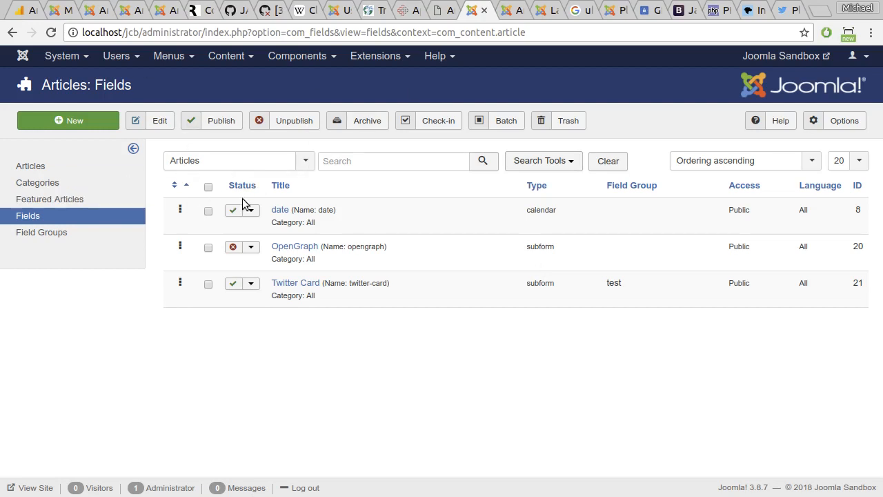
{"action": "left_click", "coordinate": [33, 172]}
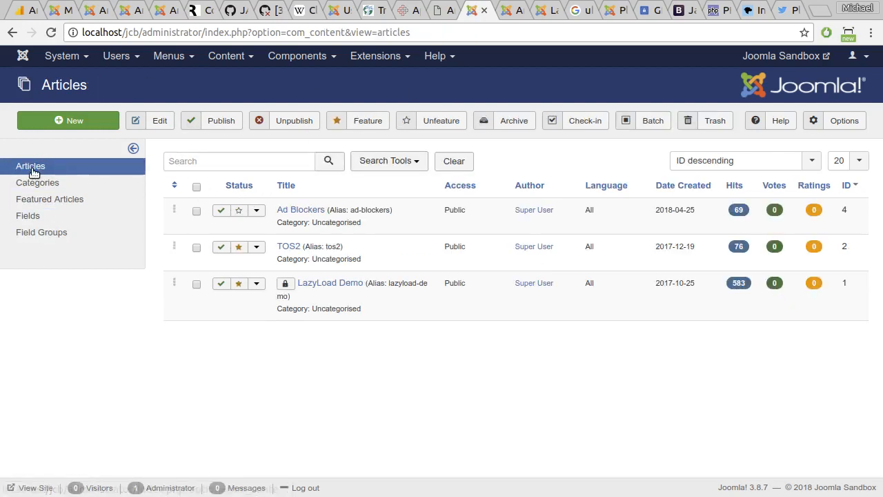
{"action": "left_click", "coordinate": [314, 285]}
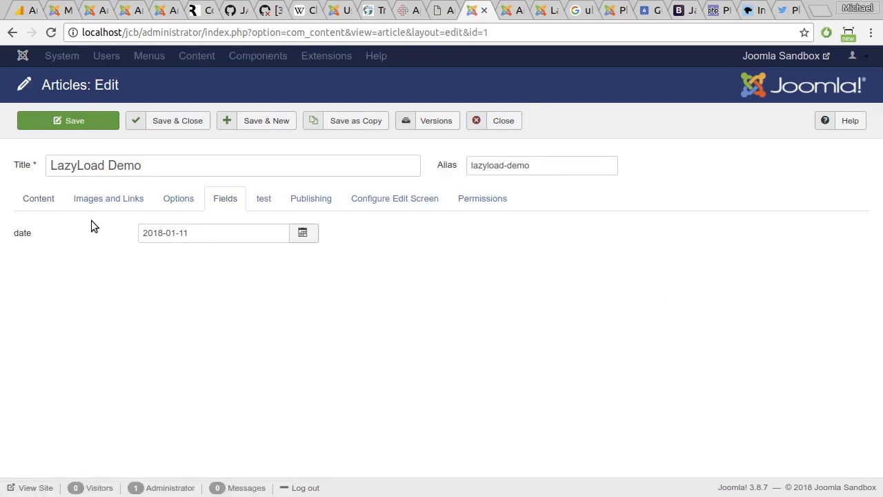
Check the article's content, date field and options, and display the test field group containing the Twitter Card subform
{"action": "left_click", "coordinate": [38, 198]}
{"action": "left_click_drag", "start_coordinate": [405, 310], "coordinate": [186, 346]}
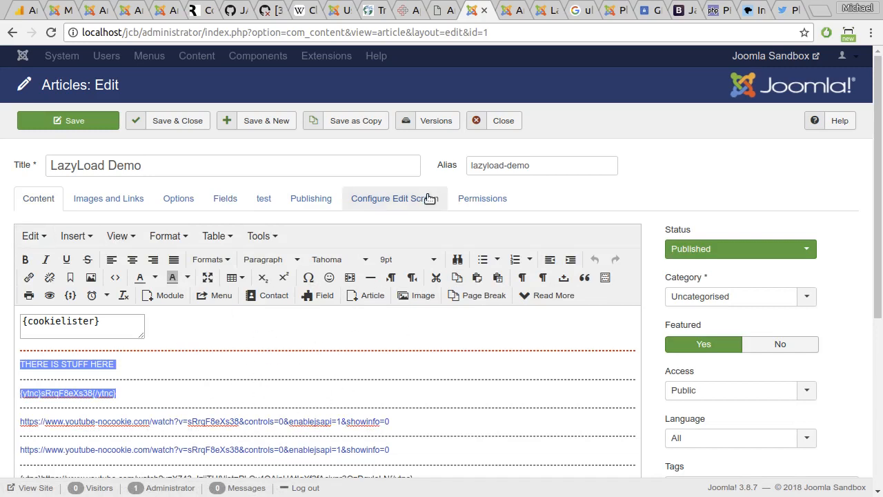
{"action": "left_click", "coordinate": [221, 200]}
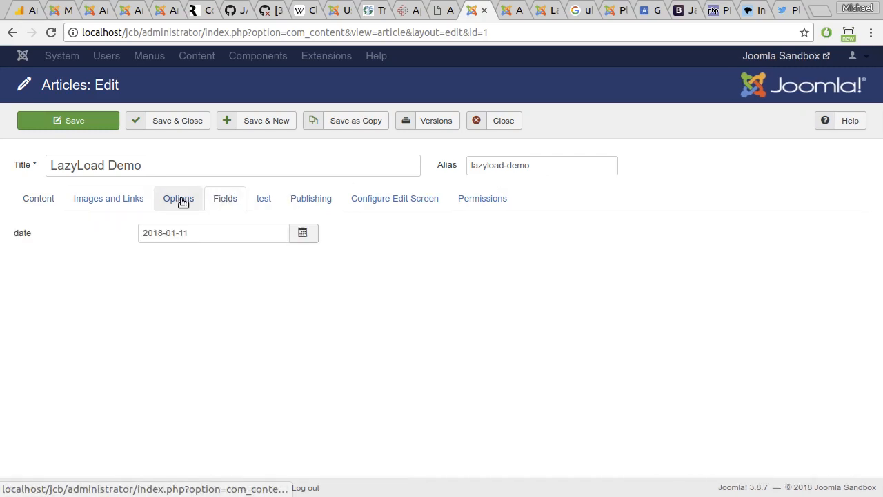
{"action": "left_click", "coordinate": [180, 202]}
{"action": "left_click", "coordinate": [266, 199]}
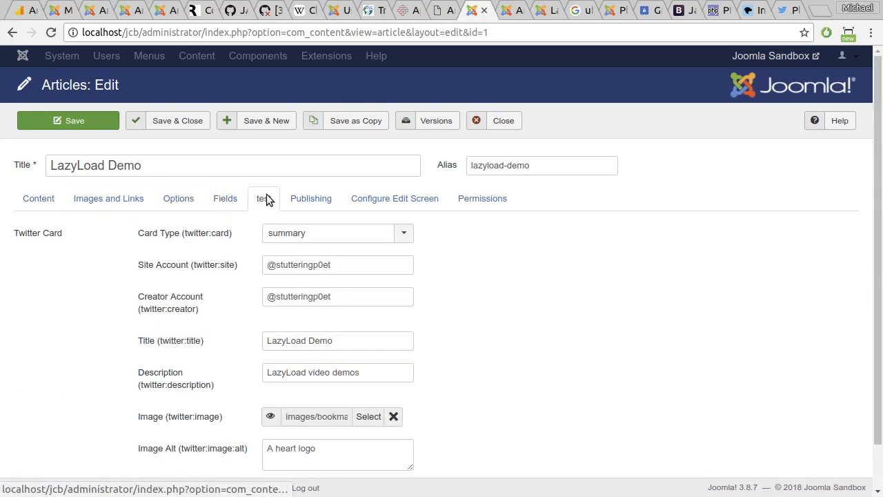
{"action": "scroll", "coordinate": [524, 269], "scroll_direction": "down", "scroll_amount": 1}
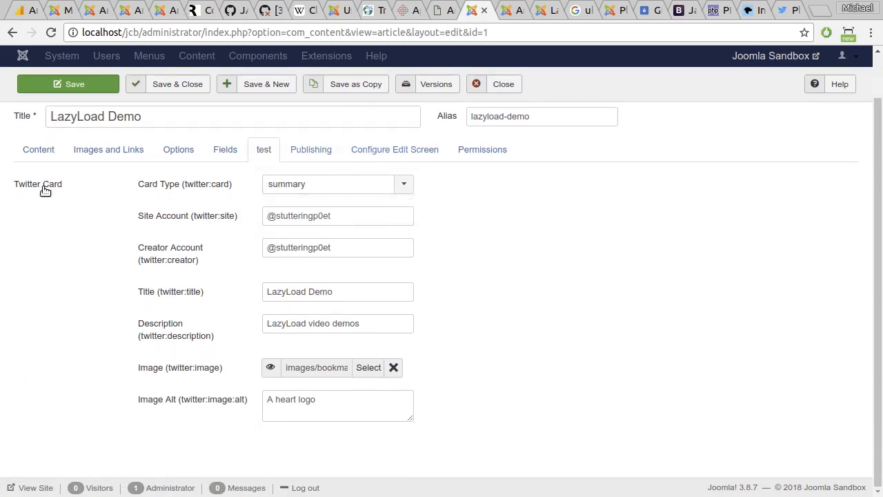
Examine the Twitter Card field's label and its subform fields from Site Account through Image Alt
{"action": "left_click_drag", "start_coordinate": [11, 186], "coordinate": [55, 183]}
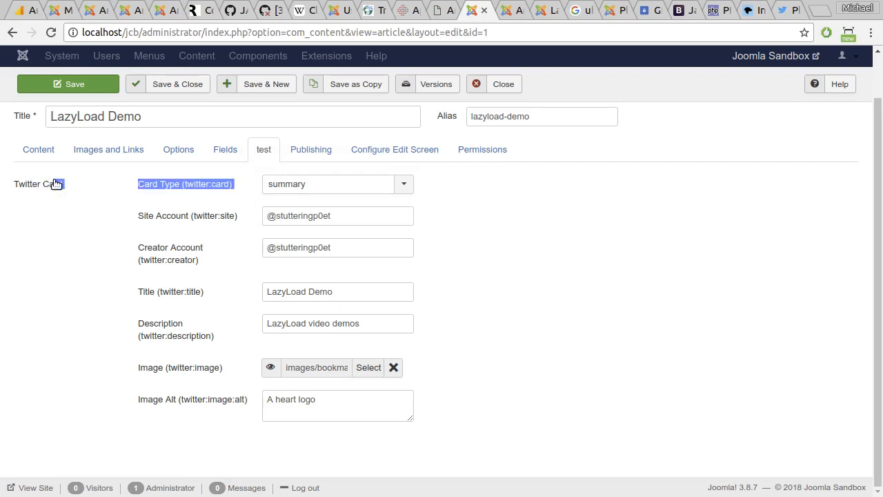
{"action": "left_click", "coordinate": [532, 225]}
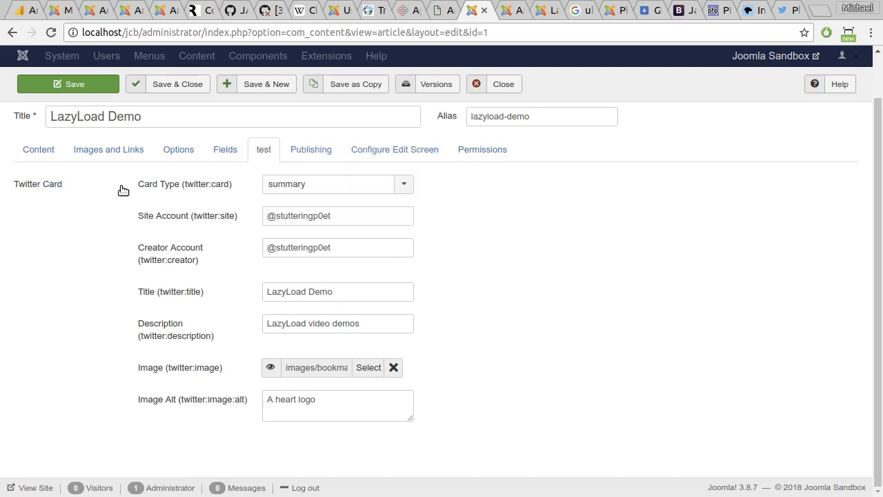
{"action": "left_click_drag", "start_coordinate": [136, 211], "coordinate": [210, 421]}
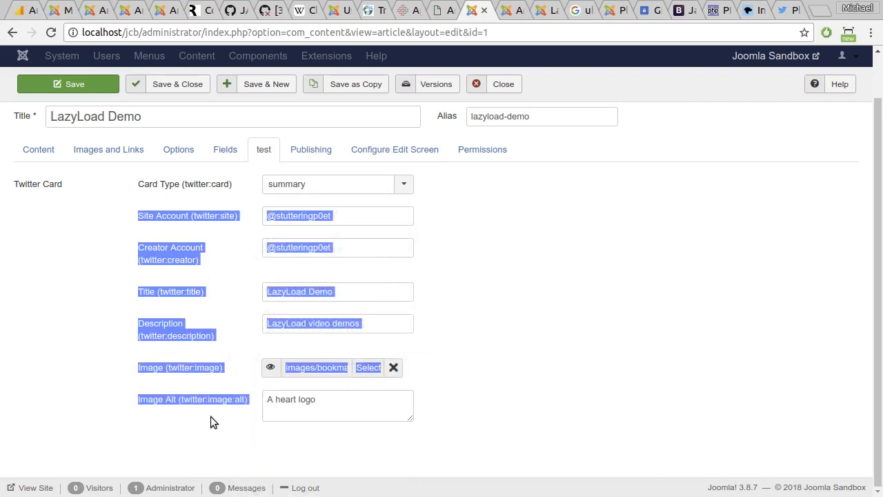
{"action": "left_click", "coordinate": [563, 410]}
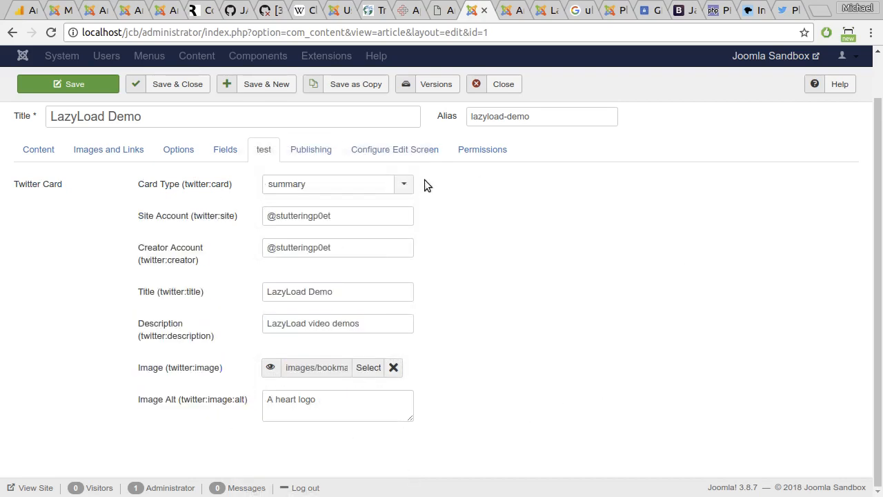
Try the summary_large_image and app card types, and look over the fields offered for an app card
{"action": "left_click", "coordinate": [407, 184]}
{"action": "left_click", "coordinate": [367, 219]}
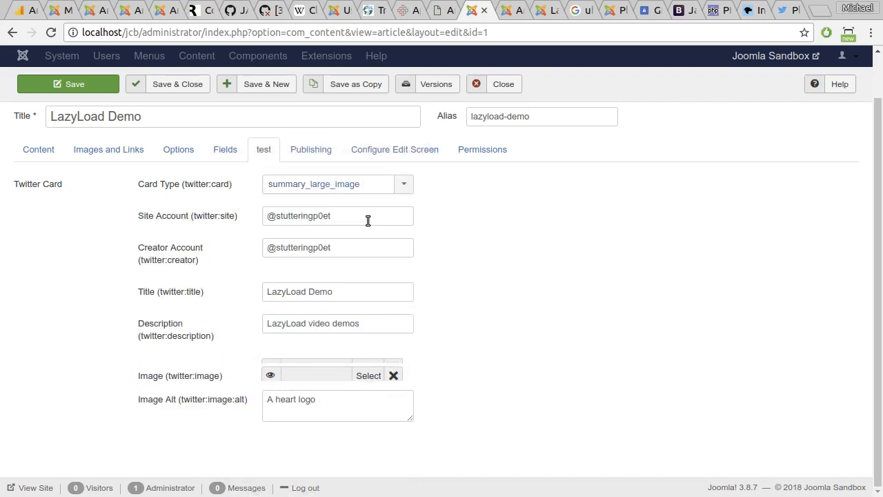
{"action": "left_click", "coordinate": [406, 186]}
{"action": "left_click", "coordinate": [354, 237]}
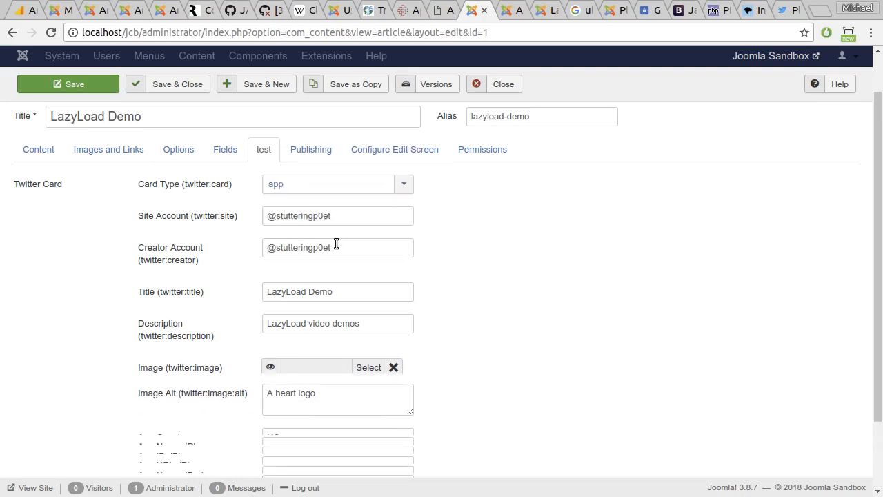
{"action": "scroll", "coordinate": [544, 204], "scroll_direction": "down", "scroll_amount": 6}
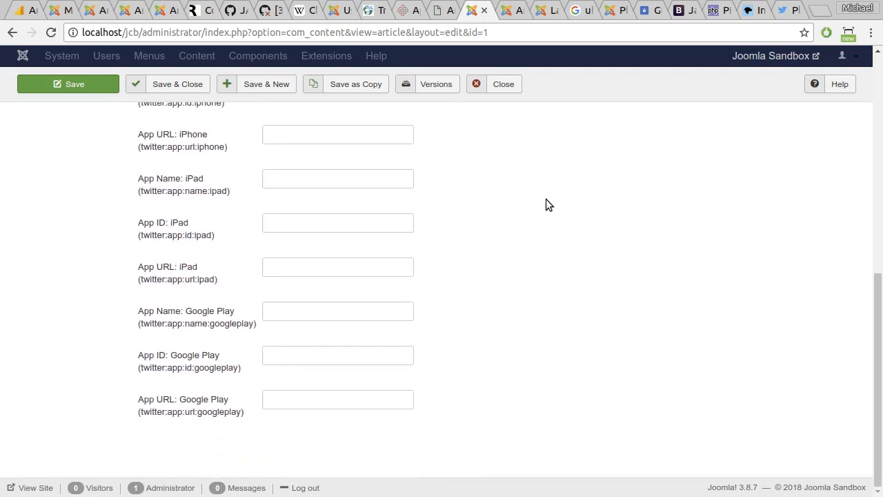
{"action": "scroll", "coordinate": [546, 204], "scroll_direction": "up", "scroll_amount": 5}
{"action": "scroll", "coordinate": [546, 205], "scroll_direction": "up", "scroll_amount": 2}
Try the player card type to review its player fields, and set the card type back to summary
{"action": "left_click", "coordinate": [405, 233]}
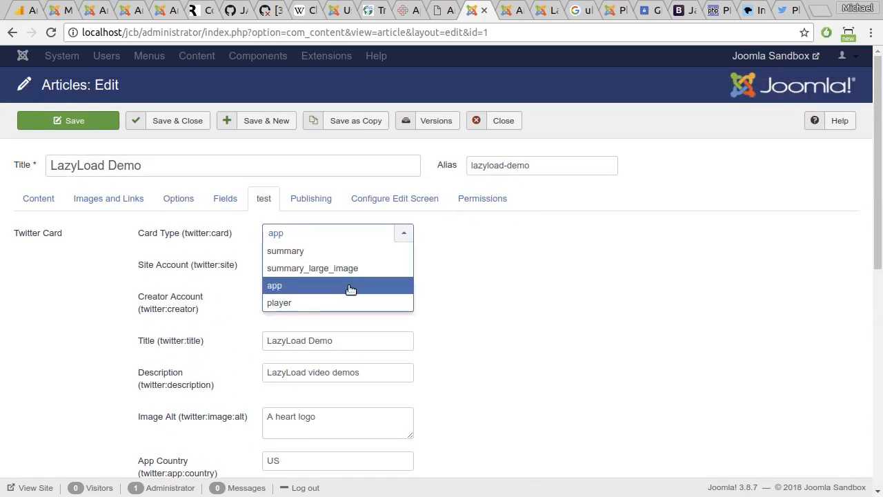
{"action": "left_click", "coordinate": [347, 305]}
{"action": "scroll", "coordinate": [532, 245], "scroll_direction": "down", "scroll_amount": 4}
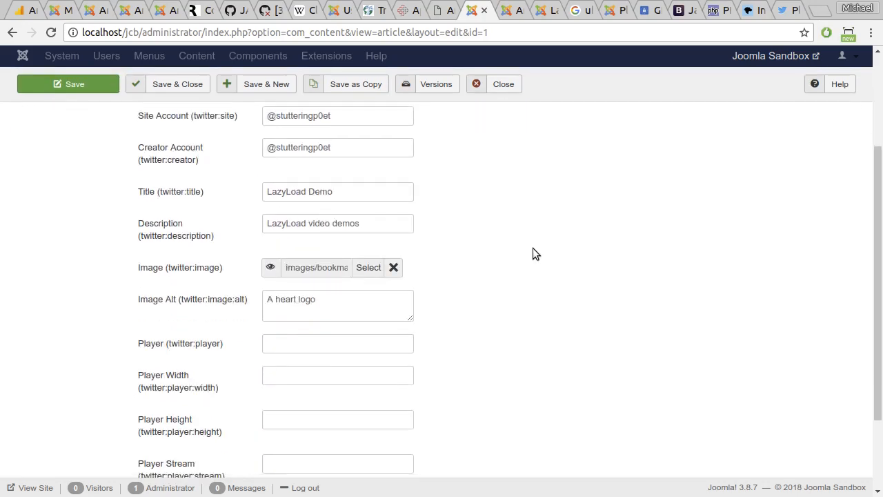
{"action": "scroll", "coordinate": [536, 249], "scroll_direction": "up", "scroll_amount": 4}
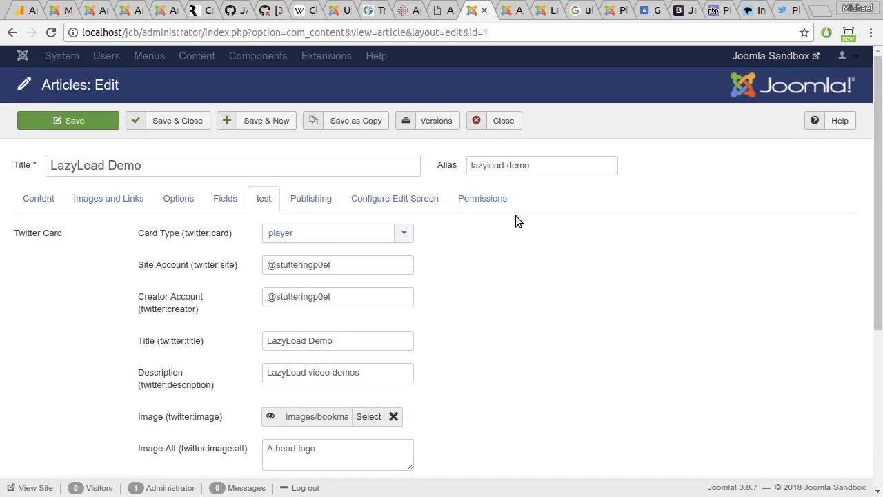
{"action": "left_click", "coordinate": [406, 232]}
{"action": "left_click", "coordinate": [340, 253]}
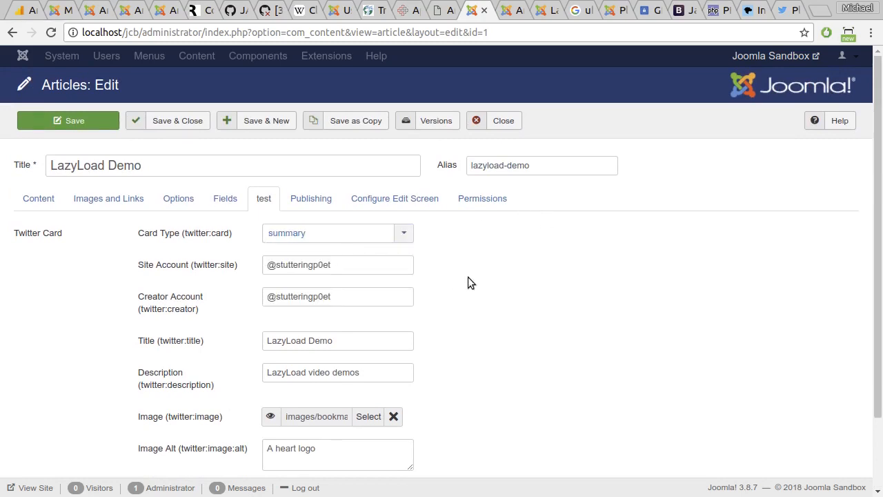
Read the help descriptions of the Twitter Card subform fields, including Card Type, Creator Account, Title and Description
{"action": "scroll", "coordinate": [496, 266], "scroll_direction": "down", "scroll_amount": 1}
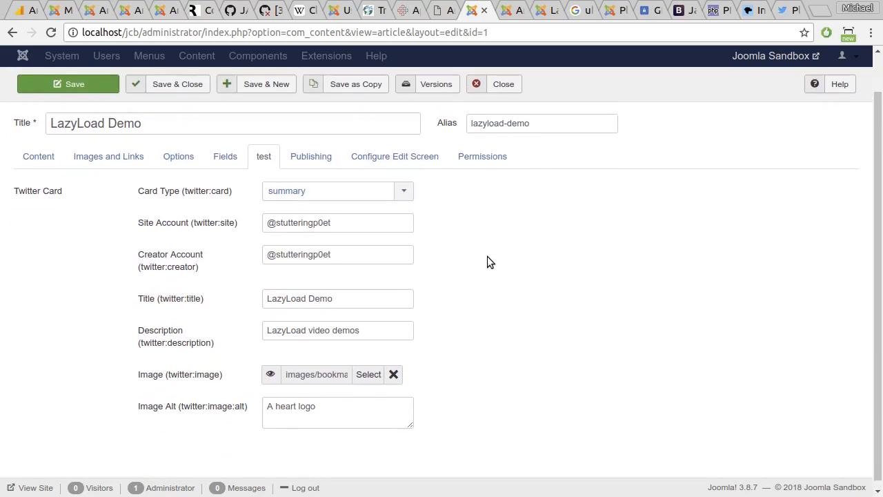
{"action": "scroll", "coordinate": [487, 261], "scroll_direction": "up", "scroll_amount": 1}
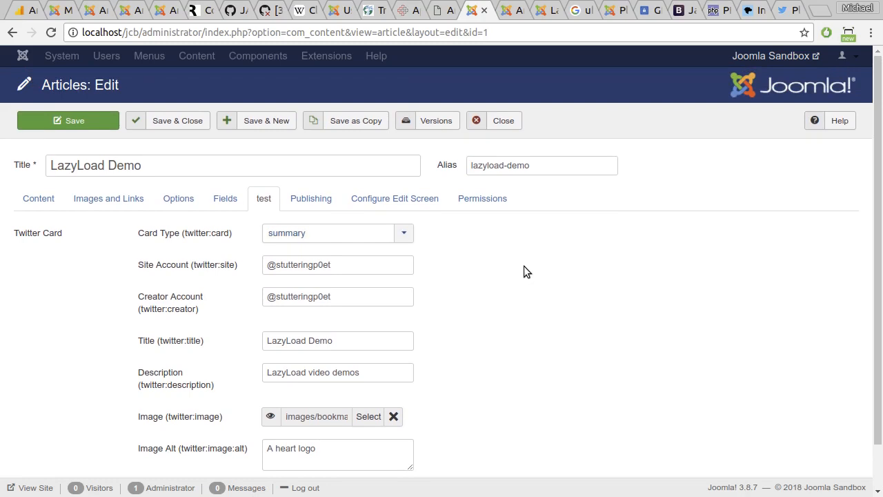
{"action": "scroll", "coordinate": [58, 306], "scroll_direction": "down", "scroll_amount": 1}
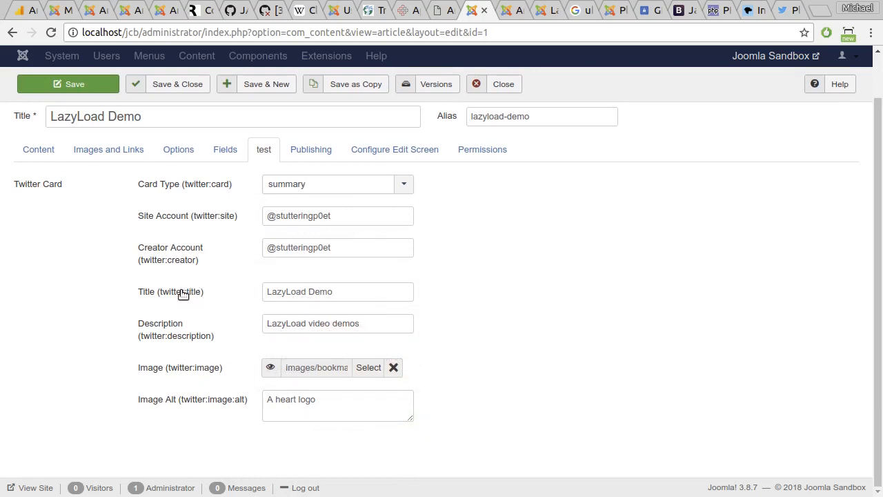
{"action": "mouse_move", "coordinate": [198, 184]}
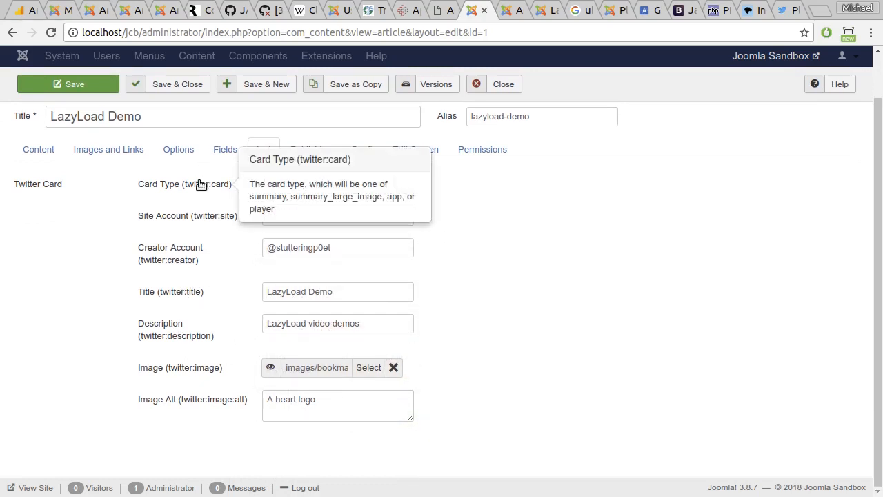
{"action": "mouse_move", "coordinate": [175, 249]}
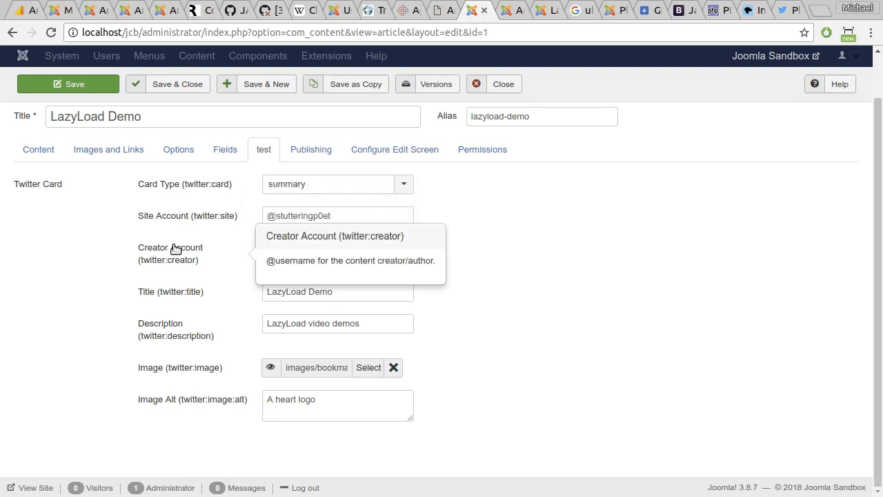
{"action": "mouse_move", "coordinate": [181, 293]}
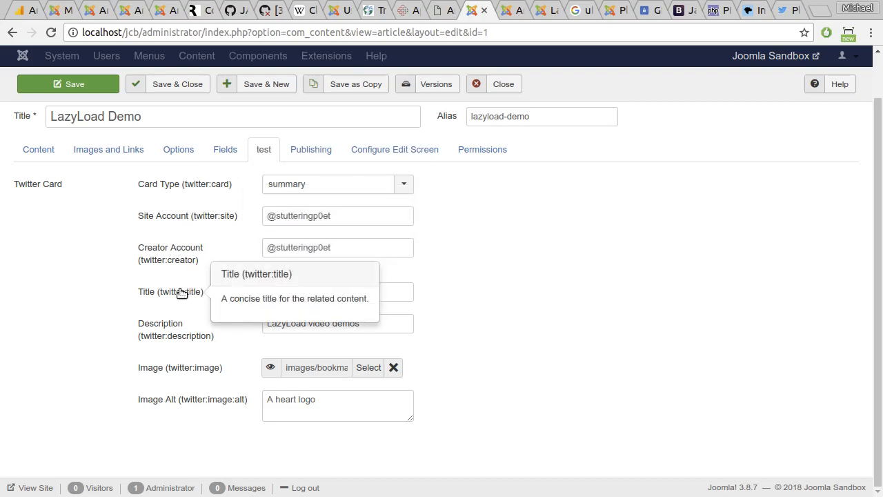
{"action": "mouse_move", "coordinate": [167, 327]}
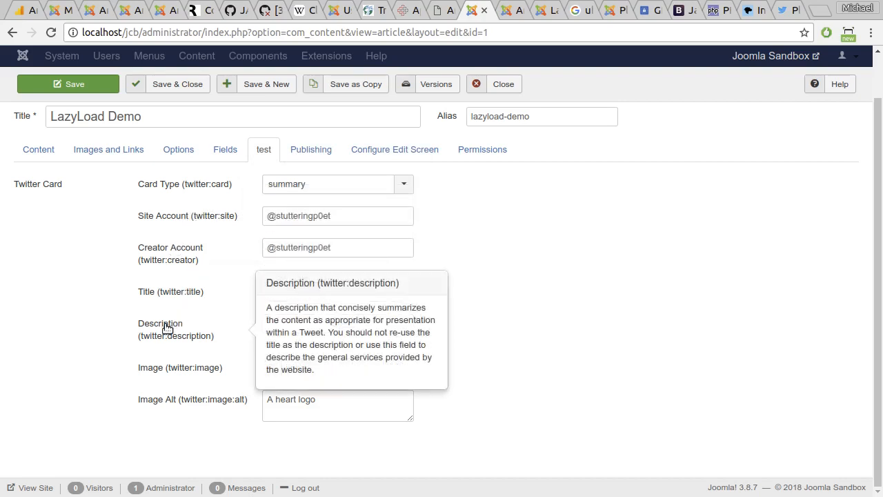
{"action": "mouse_move", "coordinate": [181, 373]}
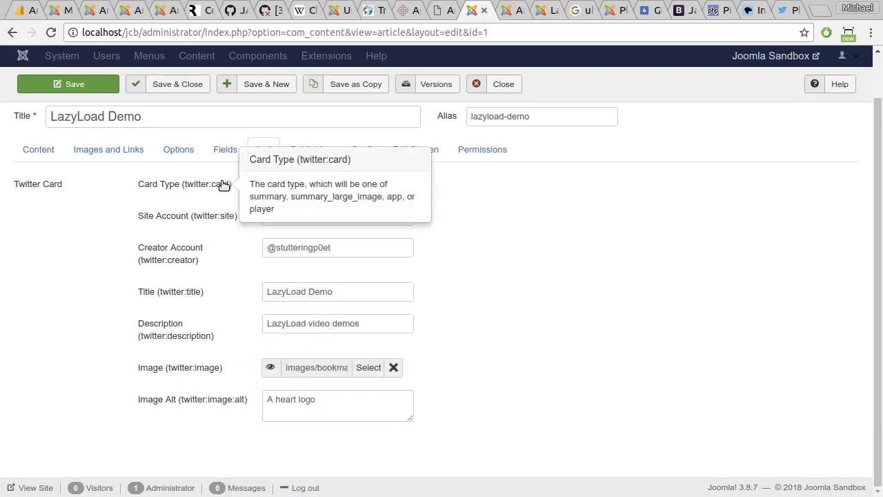
Close the LazyLoad Demo article without saving and switch to its front-end page with the HTML inspector open
{"action": "left_click", "coordinate": [505, 85]}
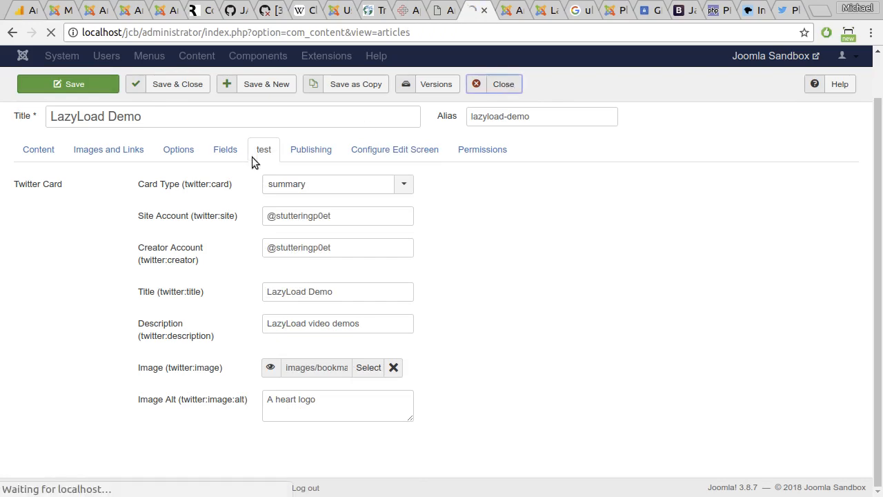
{"action": "left_click", "coordinate": [516, 14]}
{"action": "left_click", "coordinate": [547, 12]}
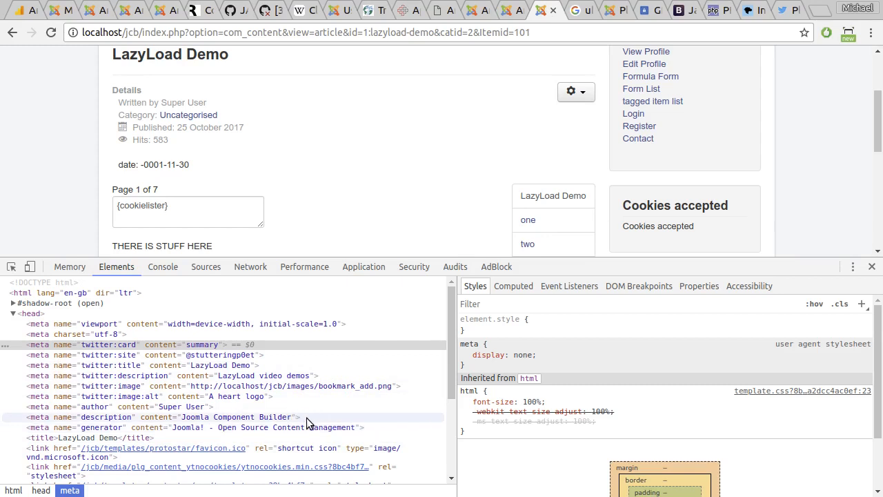
Examine the Twitter Card meta tags from twitter:card to twitter:image:alt in the page's head, and close the developer tools
{"action": "left_click", "coordinate": [260, 398]}
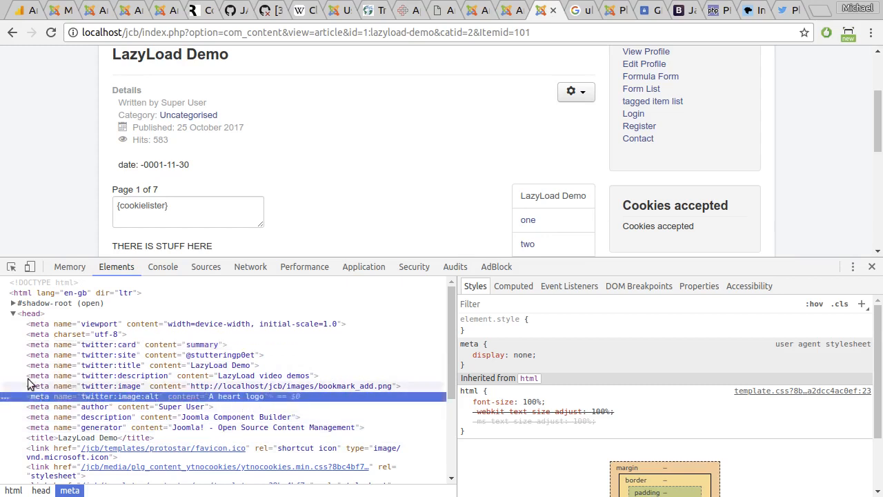
{"action": "left_click", "coordinate": [39, 347]}
{"action": "left_click", "coordinate": [41, 355]}
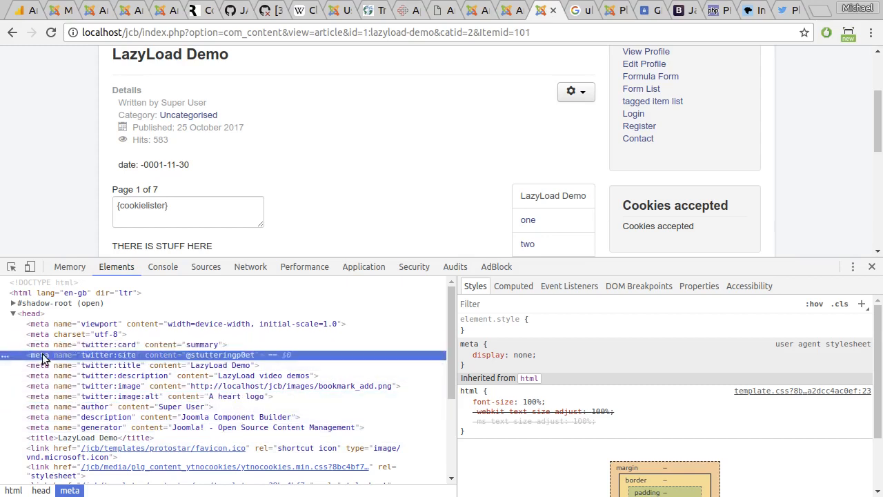
{"action": "left_click", "coordinate": [43, 366]}
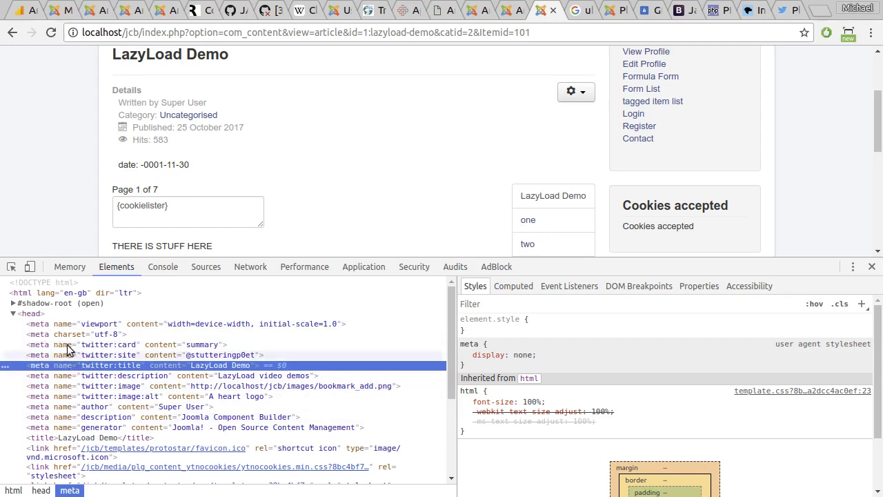
{"action": "left_click", "coordinate": [277, 396]}
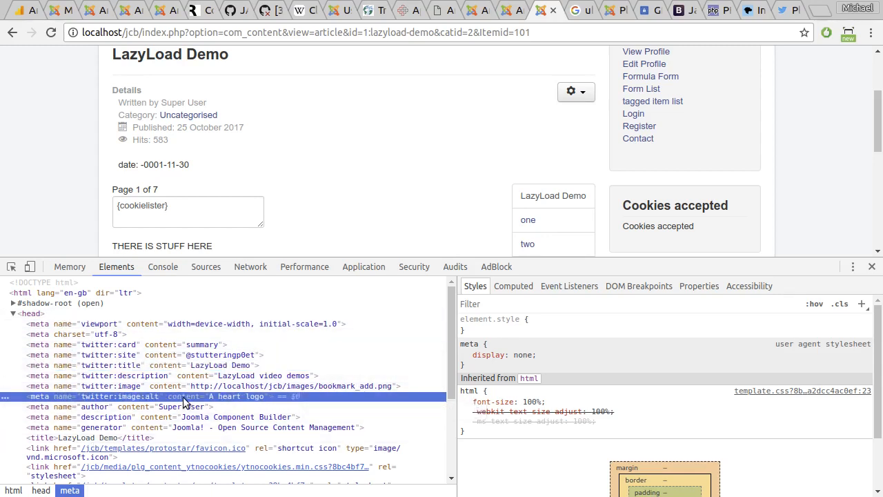
{"action": "left_click", "coordinate": [61, 344]}
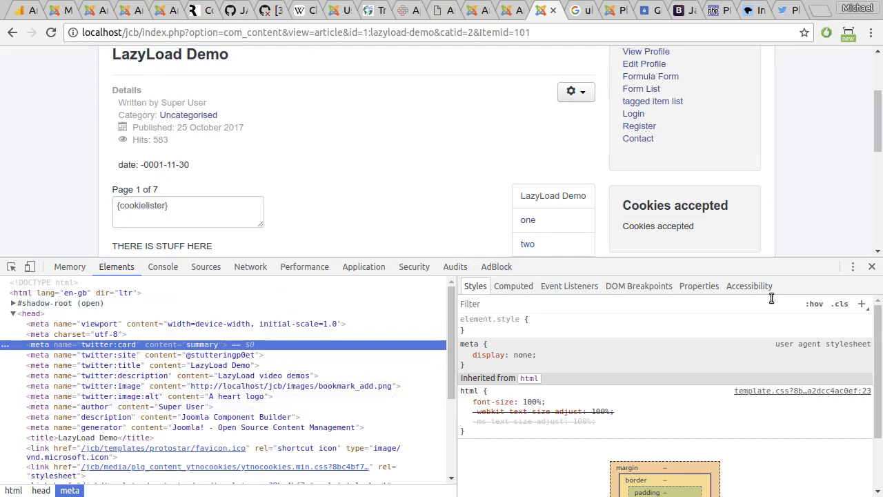
{"action": "left_click", "coordinate": [872, 268]}
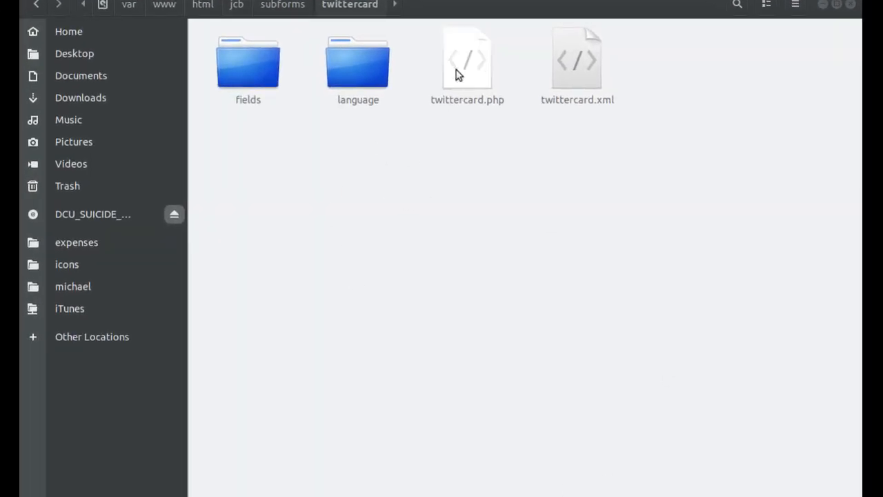
In the file manager, point out the twittercard.xml and twittercard.php files inside the subforms/twittercard folder
{"action": "left_click", "coordinate": [495, 2]}
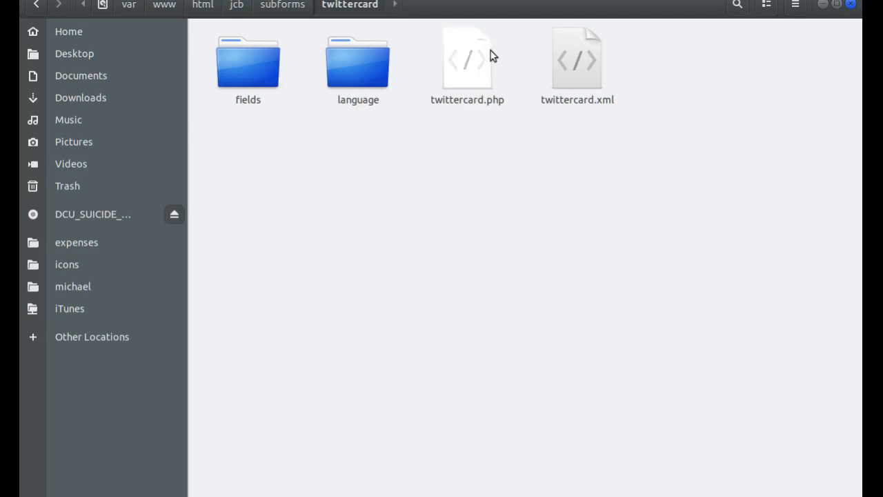
{"action": "left_click_drag", "start_coordinate": [640, 169], "coordinate": [567, 83]}
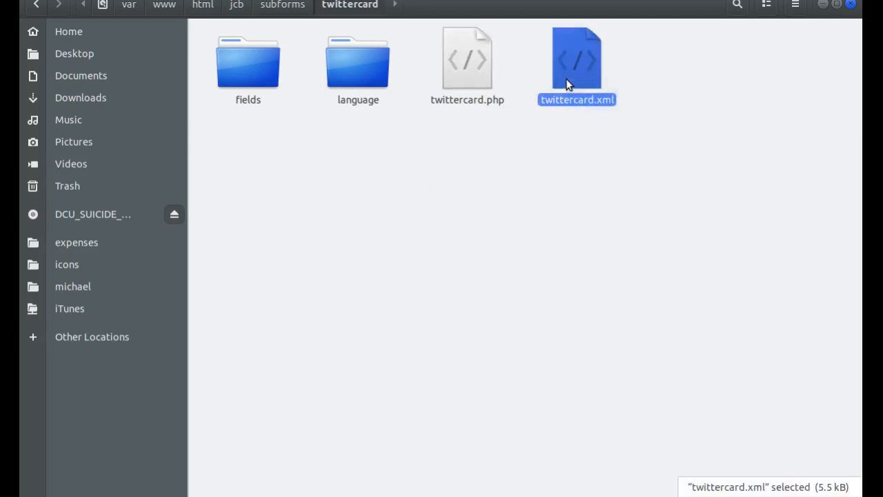
{"action": "left_click_drag", "start_coordinate": [484, 194], "coordinate": [469, 142]}
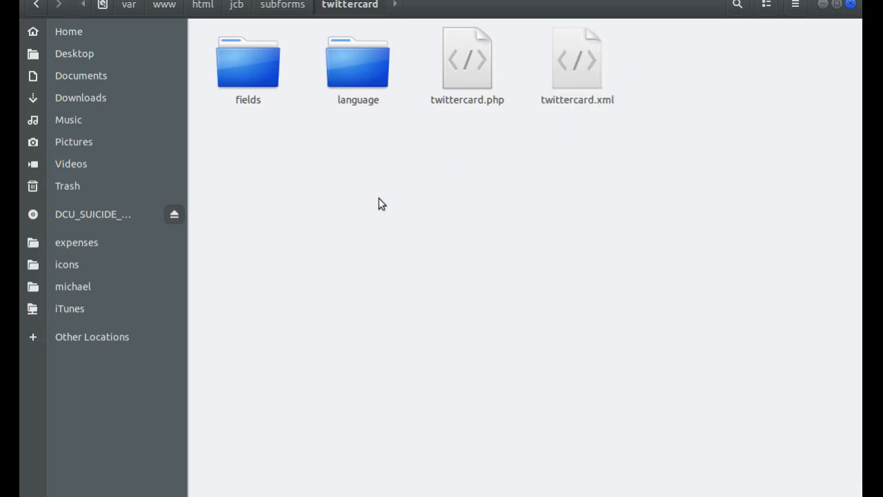
{"action": "left_click_drag", "start_coordinate": [502, 164], "coordinate": [443, 81]}
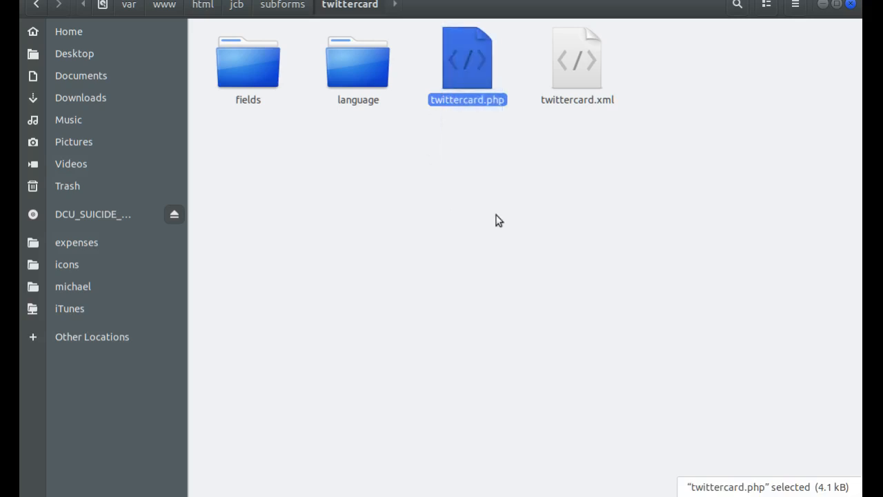
Look inside the language/en-GB folder and the fields folder of the twittercard subform, returning to the twittercard folder
{"action": "double_click", "coordinate": [359, 62]}
{"action": "double_click", "coordinate": [278, 81]}
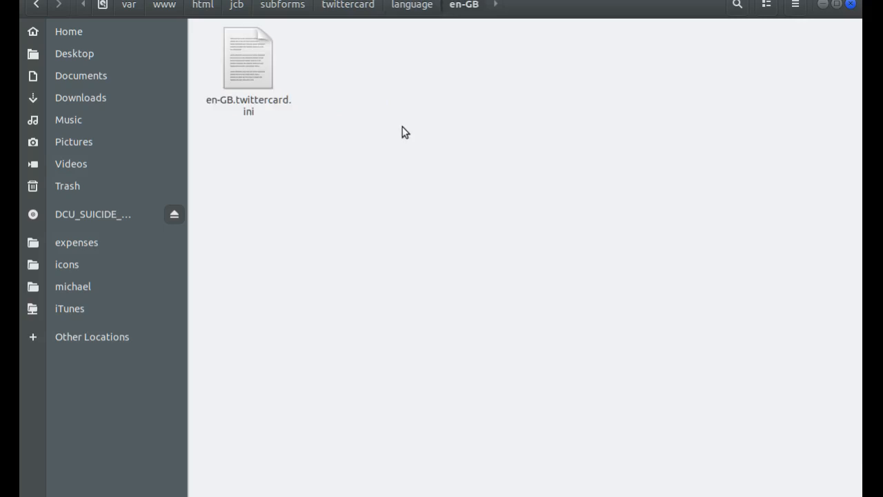
{"action": "left_click", "coordinate": [342, 5]}
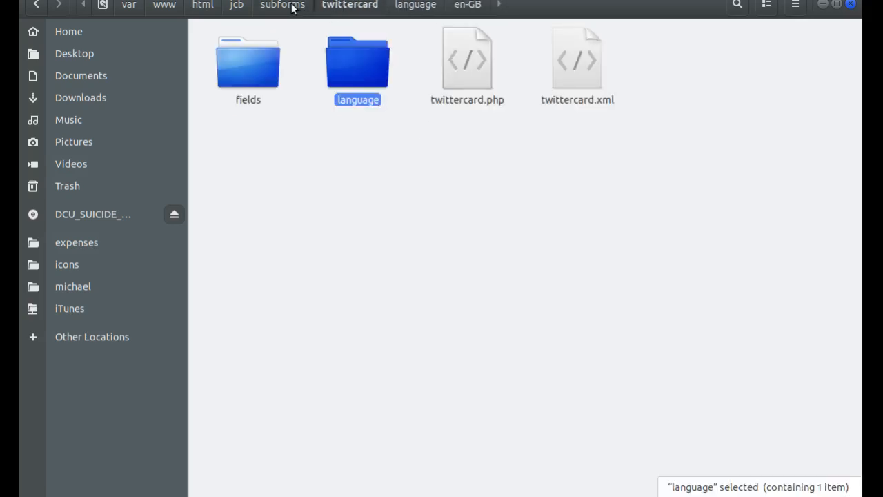
{"action": "double_click", "coordinate": [235, 87]}
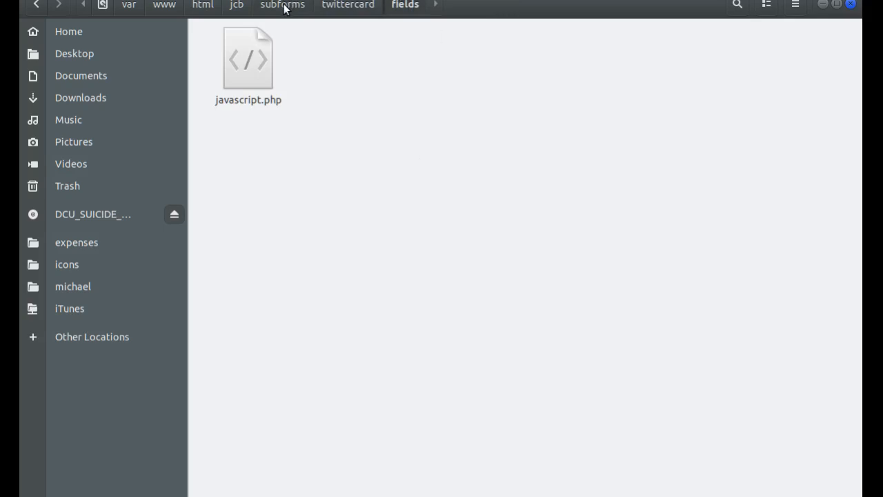
{"action": "left_click", "coordinate": [362, 5]}
Open twittercard.xml and read through its field definitions, highlighting the showon="card:app" attribute of the app_name_googleplay field
{"action": "left_click", "coordinate": [565, 70]}
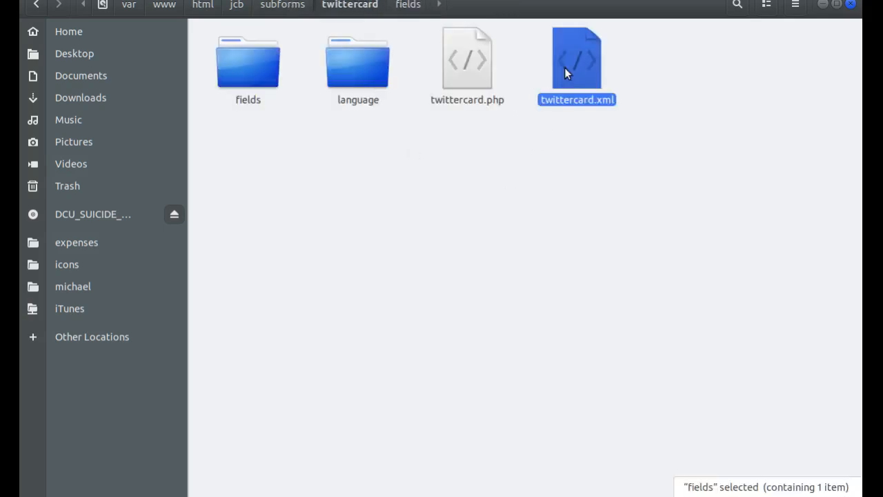
{"action": "double_click", "coordinate": [585, 77]}
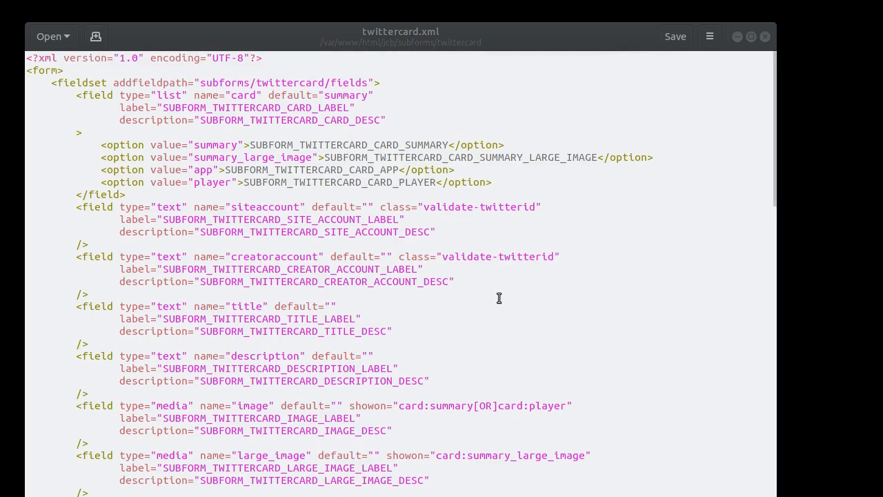
{"action": "scroll", "coordinate": [527, 287], "scroll_direction": "down", "scroll_amount": 4}
{"action": "scroll", "coordinate": [527, 287], "scroll_direction": "down", "scroll_amount": 10}
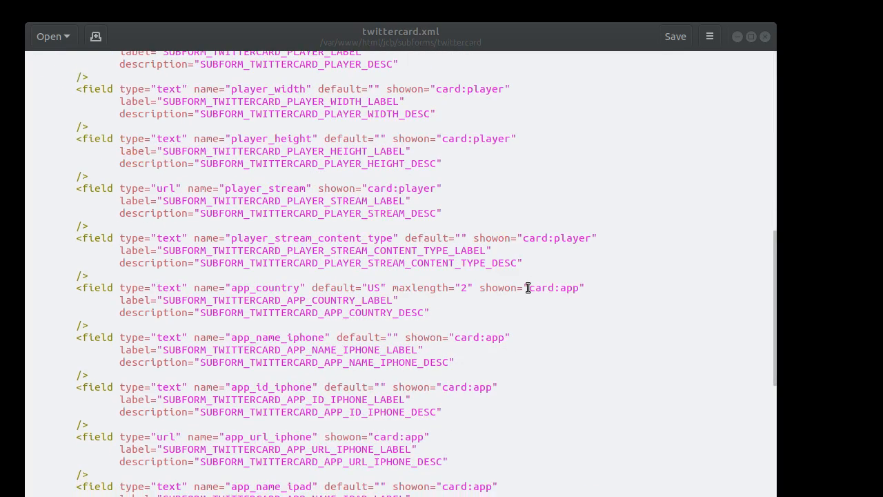
{"action": "scroll", "coordinate": [528, 287], "scroll_direction": "down", "scroll_amount": 8}
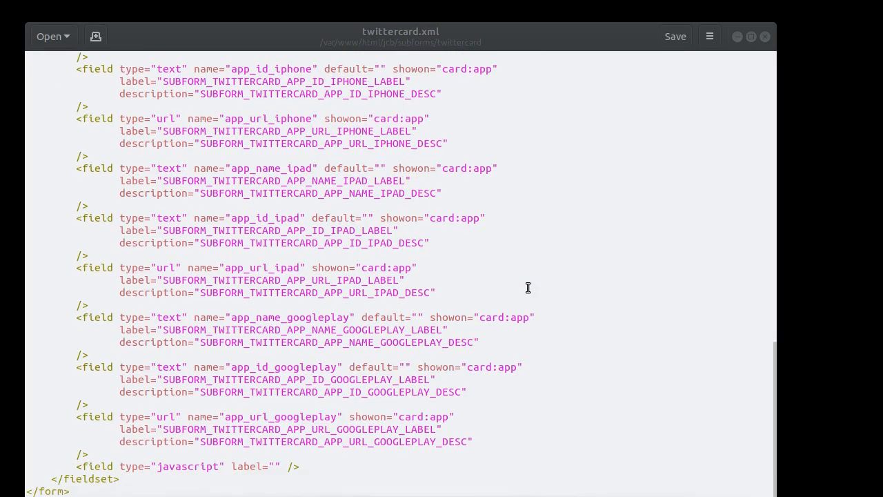
{"action": "scroll", "coordinate": [528, 287], "scroll_direction": "up", "scroll_amount": 10}
{"action": "scroll", "coordinate": [527, 287], "scroll_direction": "up", "scroll_amount": 15}
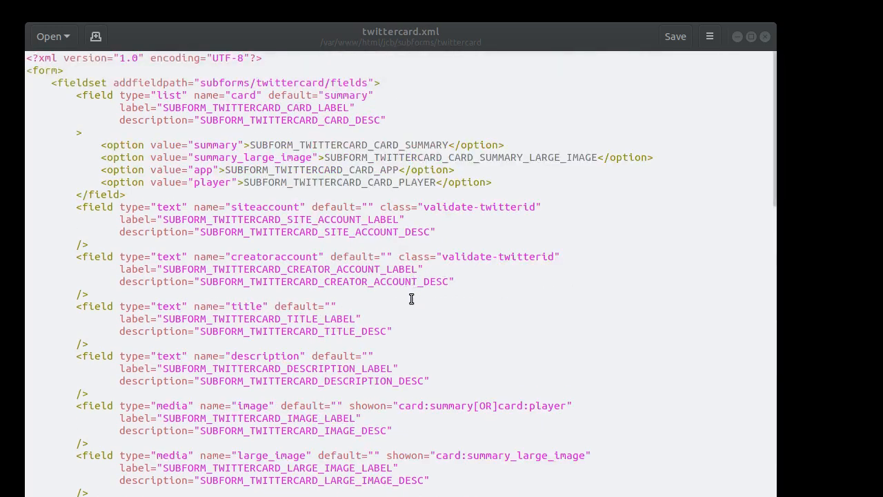
{"action": "scroll", "coordinate": [488, 304], "scroll_direction": "down", "scroll_amount": 15}
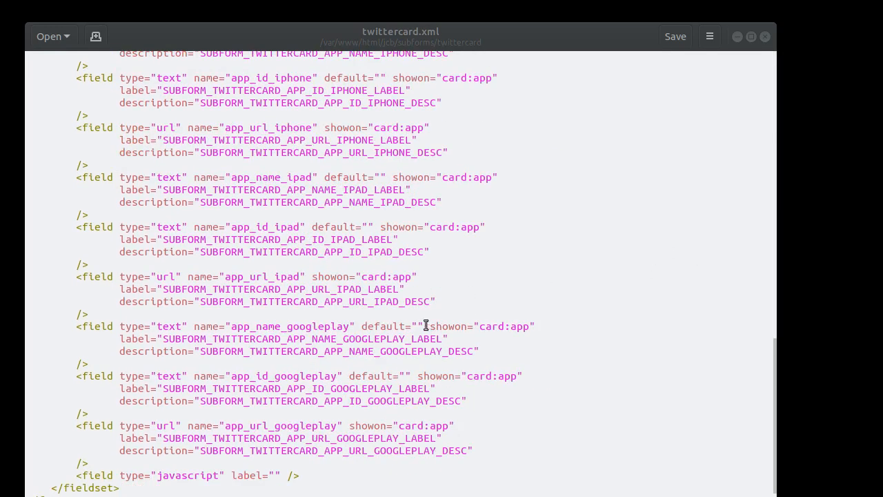
{"action": "left_click_drag", "start_coordinate": [424, 325], "coordinate": [537, 325]}
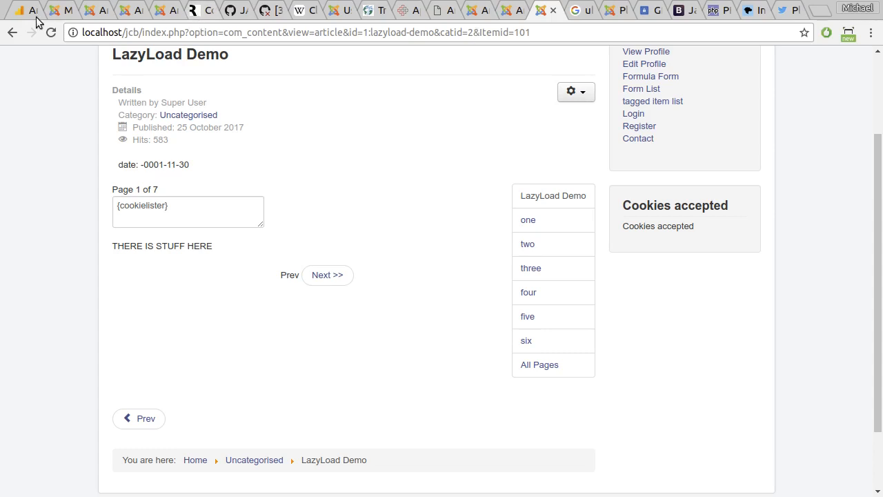
Switch to the RicheyWeb "Content - YouTube (No Cookies)" page and examine its meta tags from twitter:card to twitter:image in a widened Elements view
{"action": "left_click", "coordinate": [195, 10]}
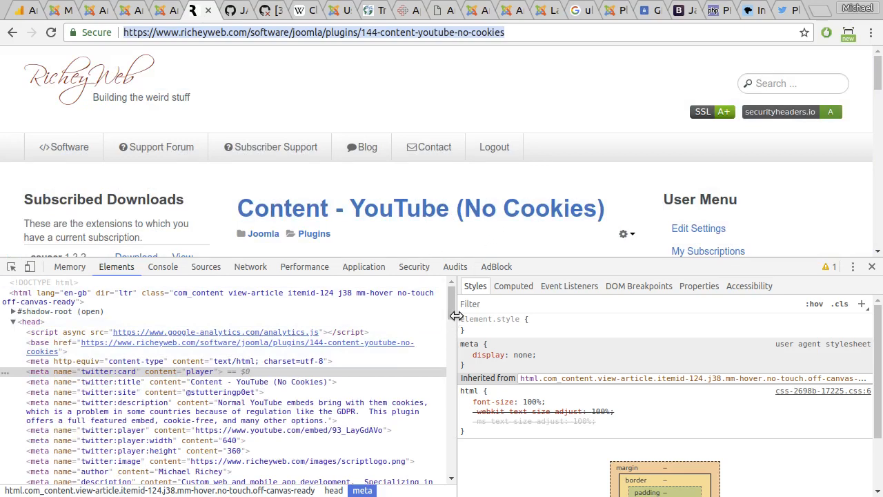
{"action": "left_click_drag", "start_coordinate": [456, 316], "coordinate": [592, 321]}
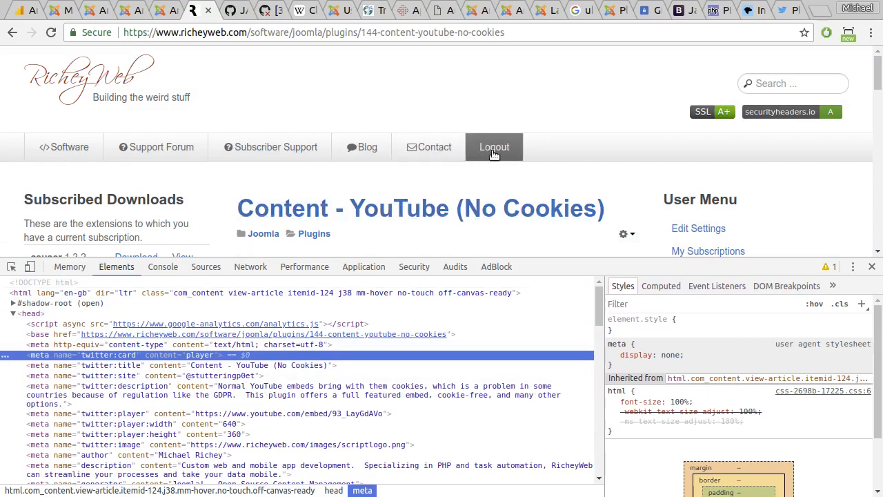
{"action": "scroll", "coordinate": [494, 153], "scroll_direction": "down", "scroll_amount": 3}
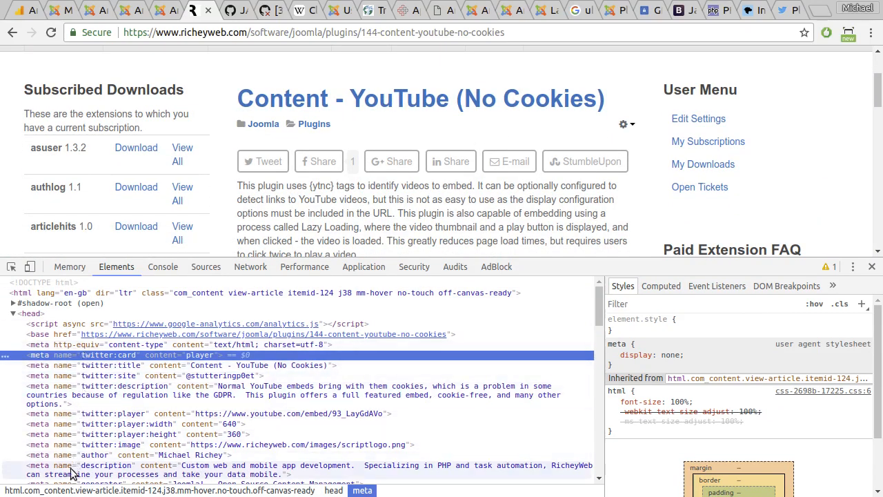
{"action": "left_click", "coordinate": [75, 444]}
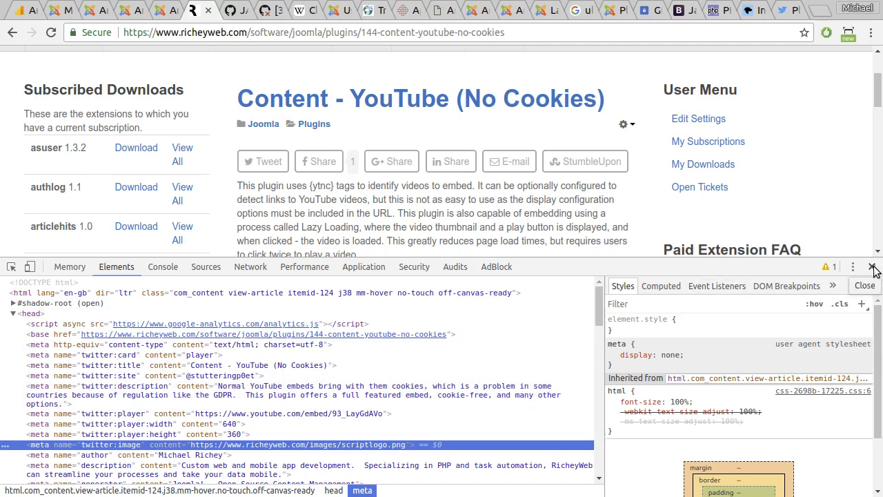
{"action": "scroll", "coordinate": [360, 171], "scroll_direction": "down", "scroll_amount": 2}
{"action": "scroll", "coordinate": [360, 171], "scroll_direction": "up", "scroll_amount": 3}
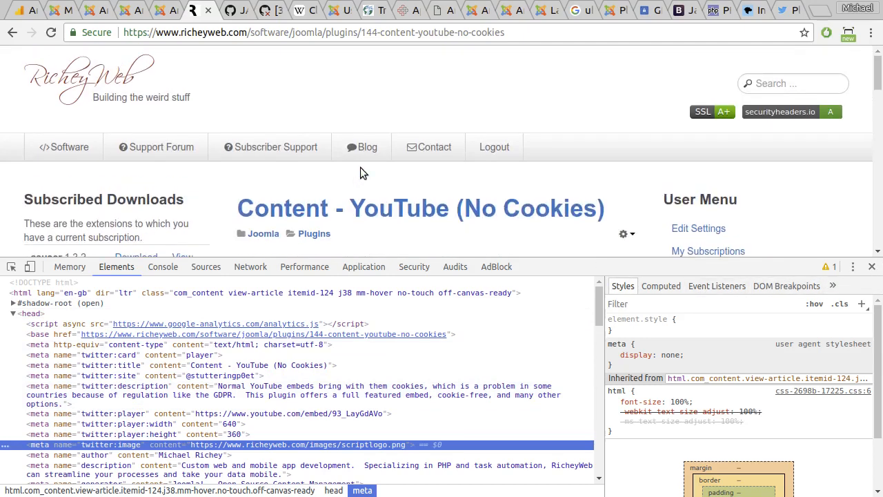